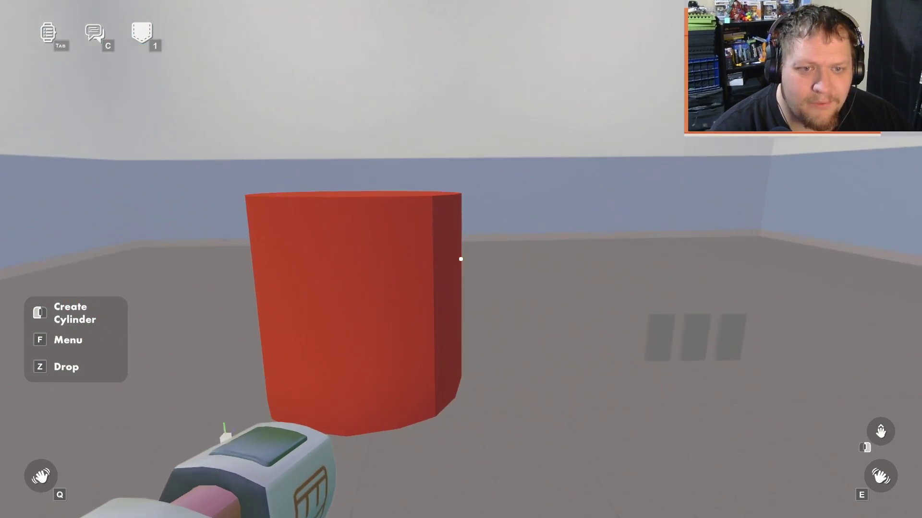
Step: Finish editing the red cylinder and create a Sphere shape centred on its top as a dome
key("f")
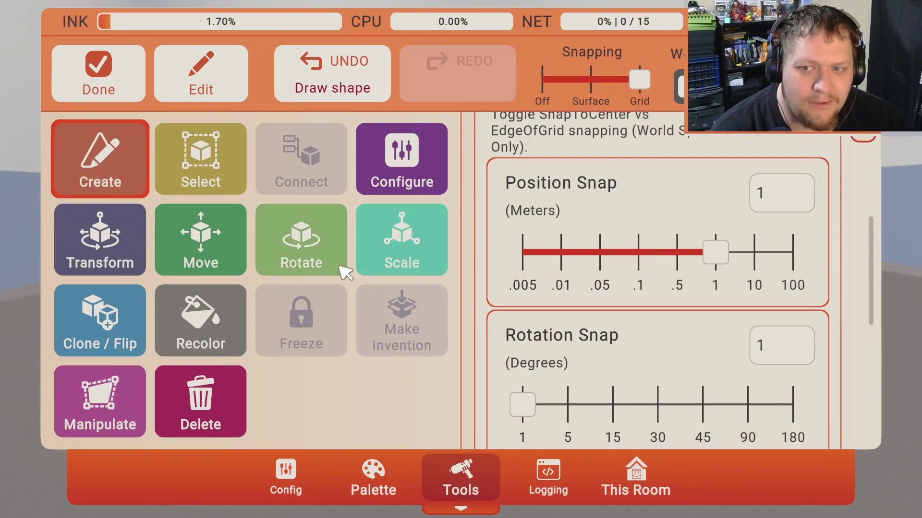
left_click(120, 75)
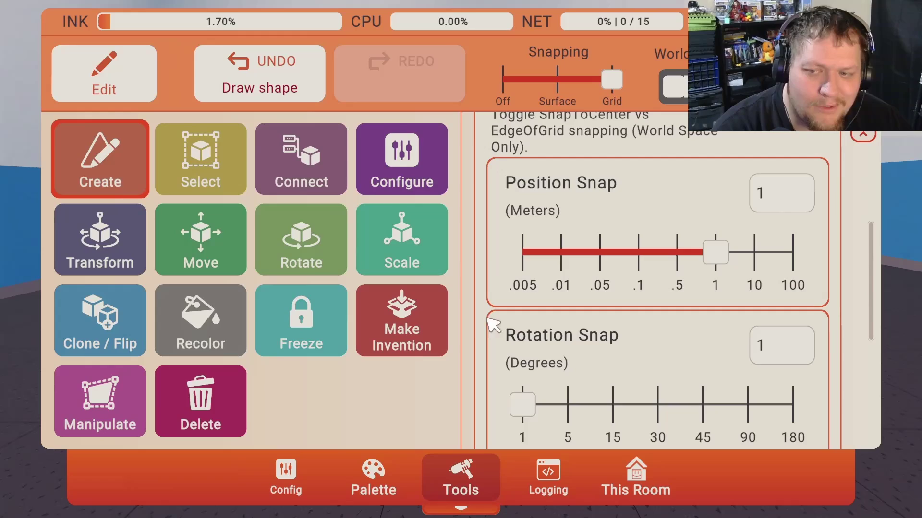
left_click(379, 473)
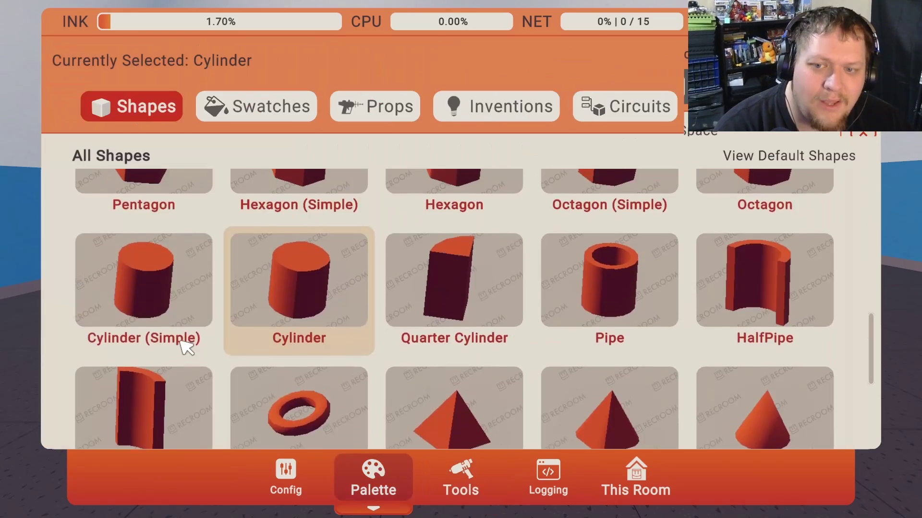
scroll(183, 345, "up", 7)
scroll(533, 338, "up", 2)
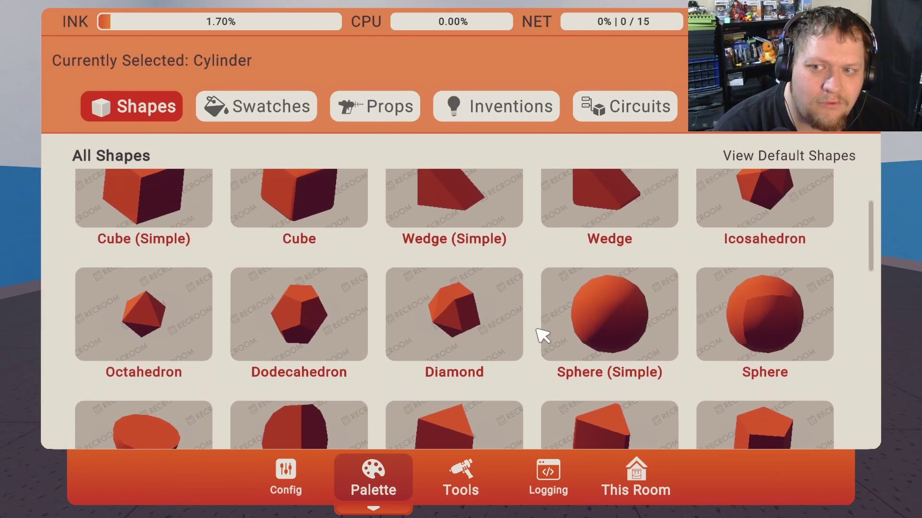
left_click(759, 323)
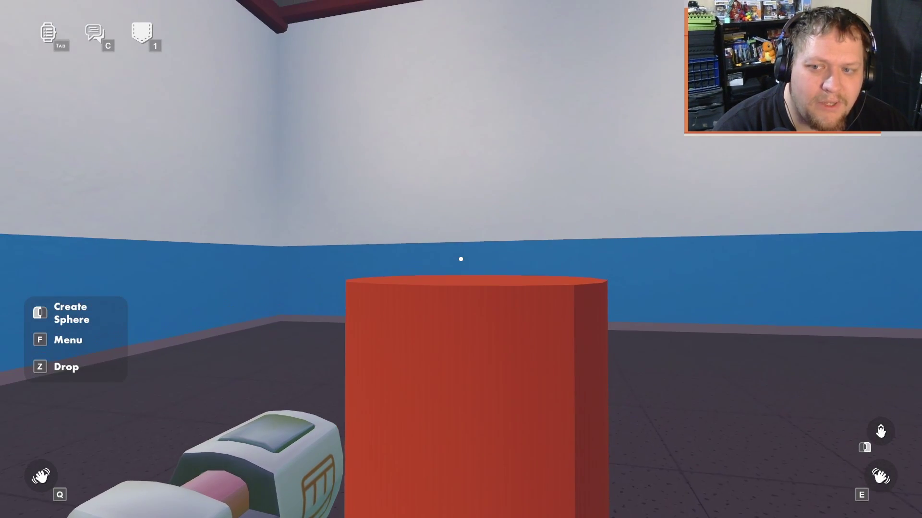
left_click(460, 259)
left_click(460, 259)
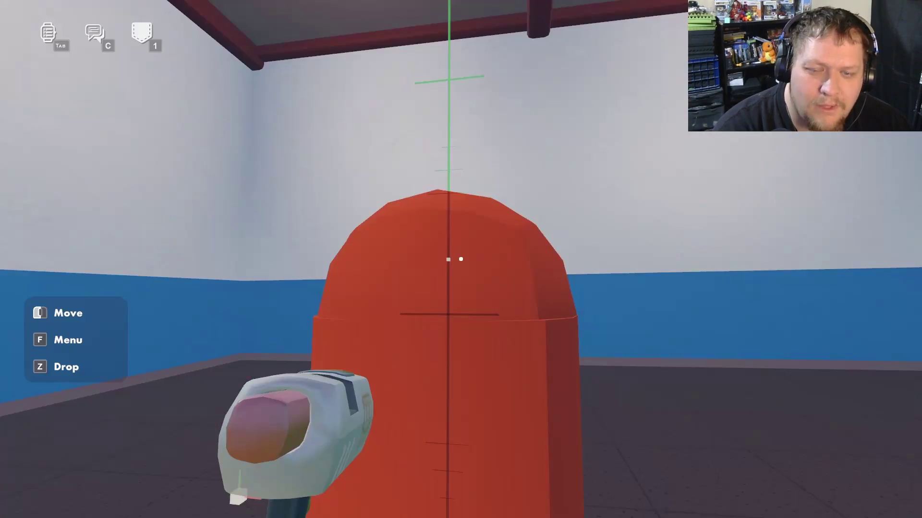
Step: Leave the current object edit and open the dome sphere's own object for editing
key("s")
key("a")
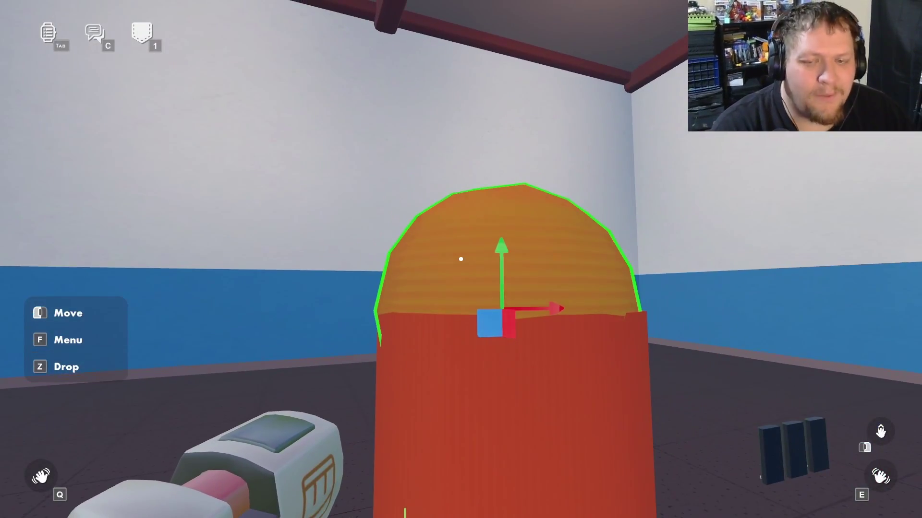
key("f")
left_click(71, 80)
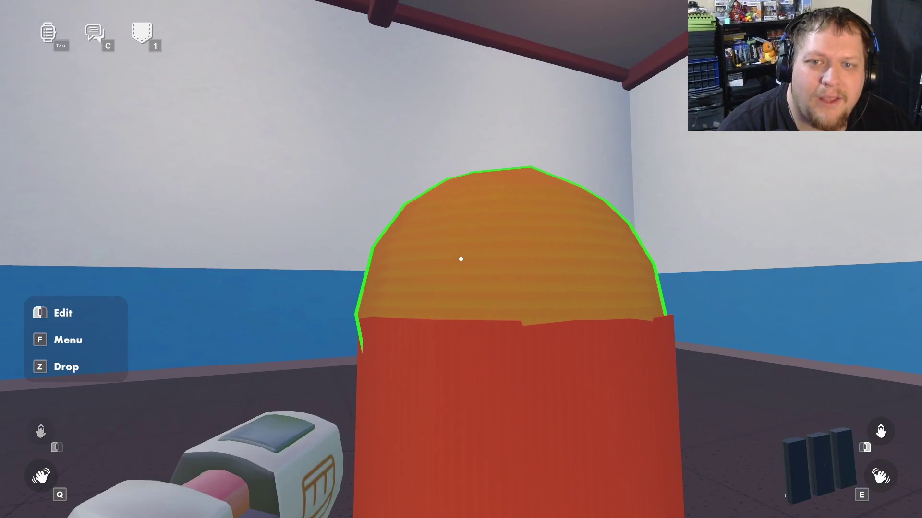
left_click(461, 259)
Step: Center the pivot of the dome object on the selected sphere with the Select tool
key("f")
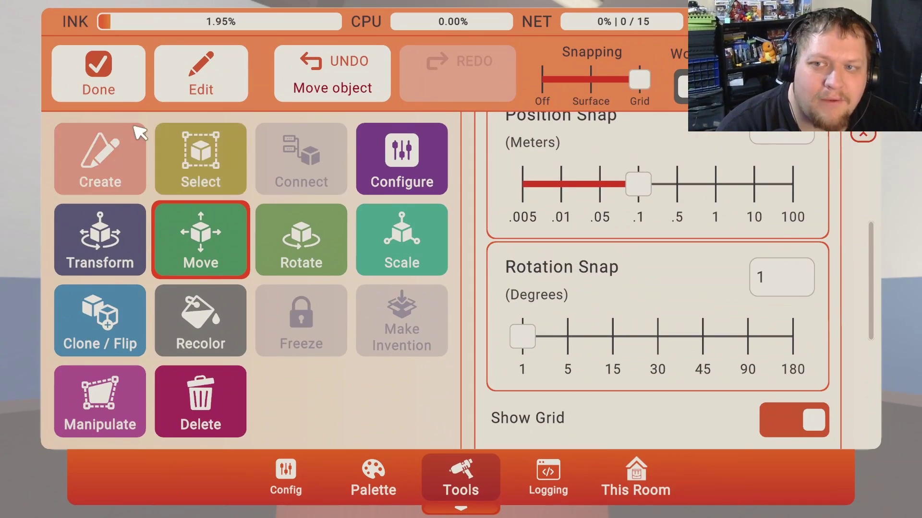
left_click(179, 156)
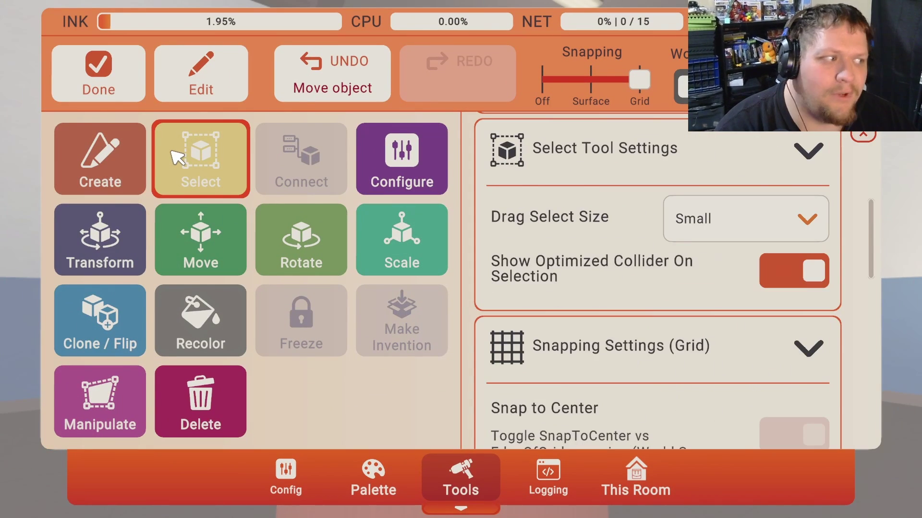
key("f")
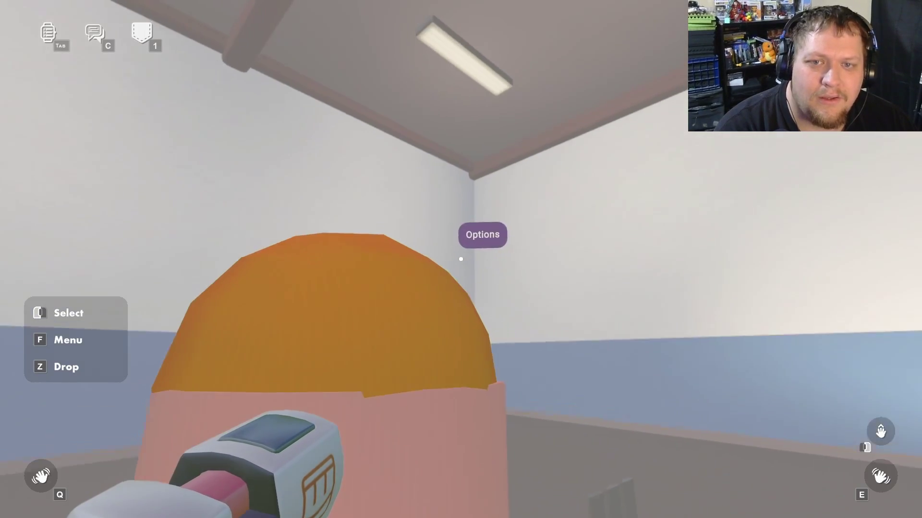
left_click(461, 259)
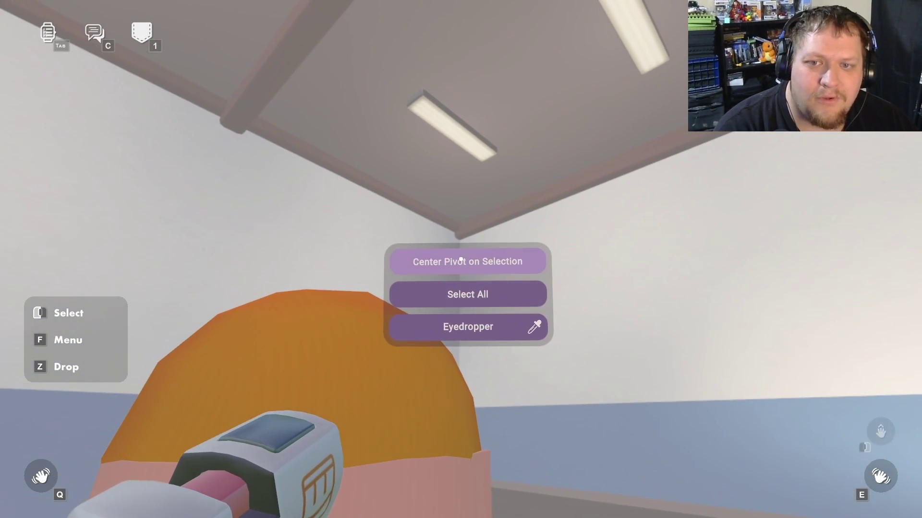
left_click(461, 260)
Step: Examine the pivot position inside the dome from several sides
key("w")
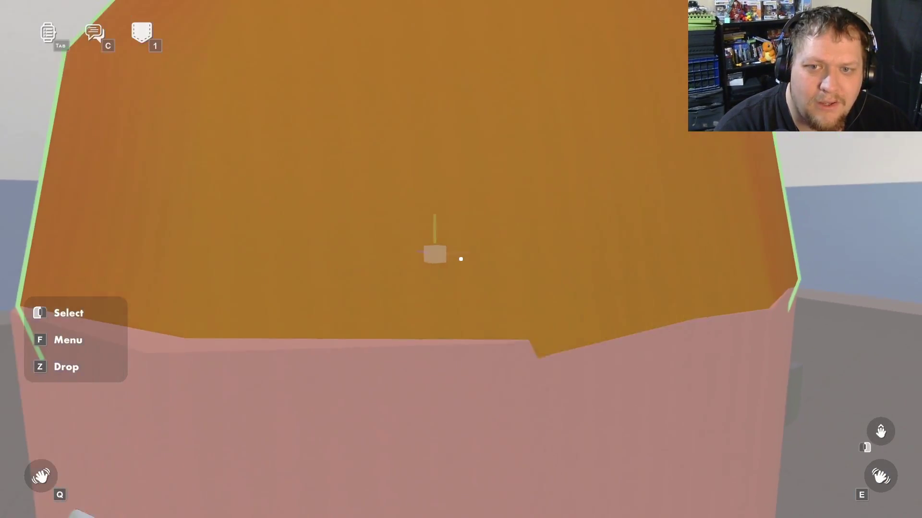
key("a")
key("s")
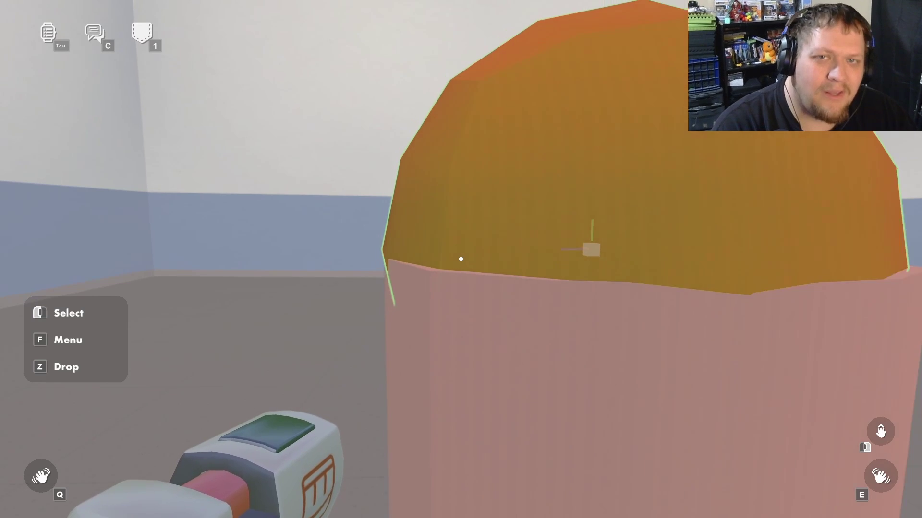
key("s")
key("d")
key("s")
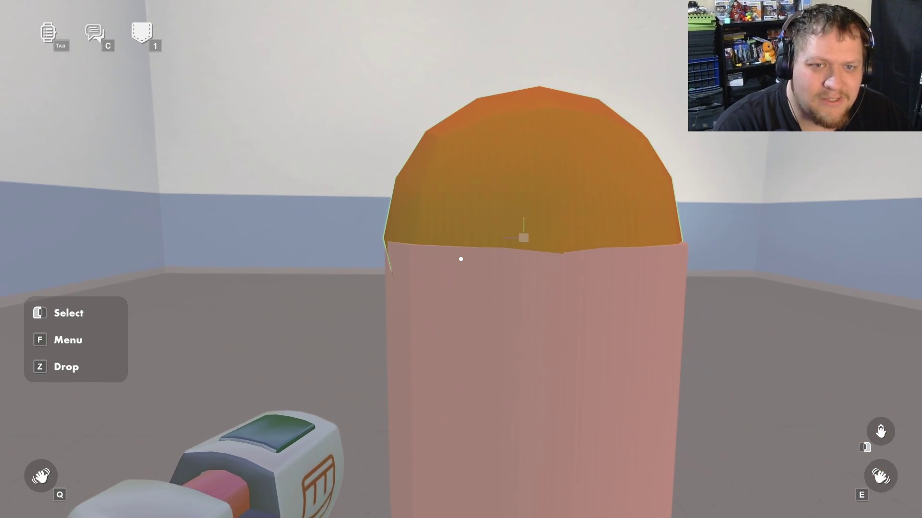
key("w")
key("d")
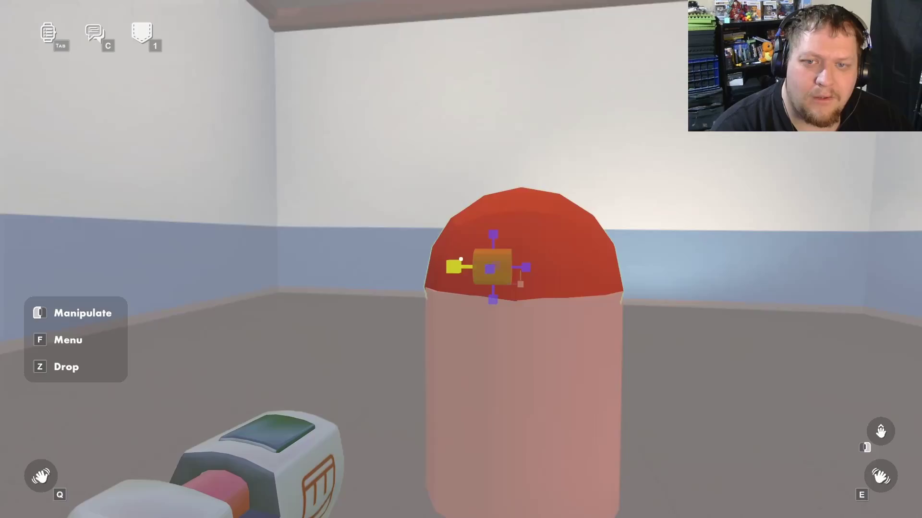
Step: Resize the small cylinder on the side of the dome with Manipulate to form a turret barrel
left_click_drag(460, 260, 461, 259)
key("d")
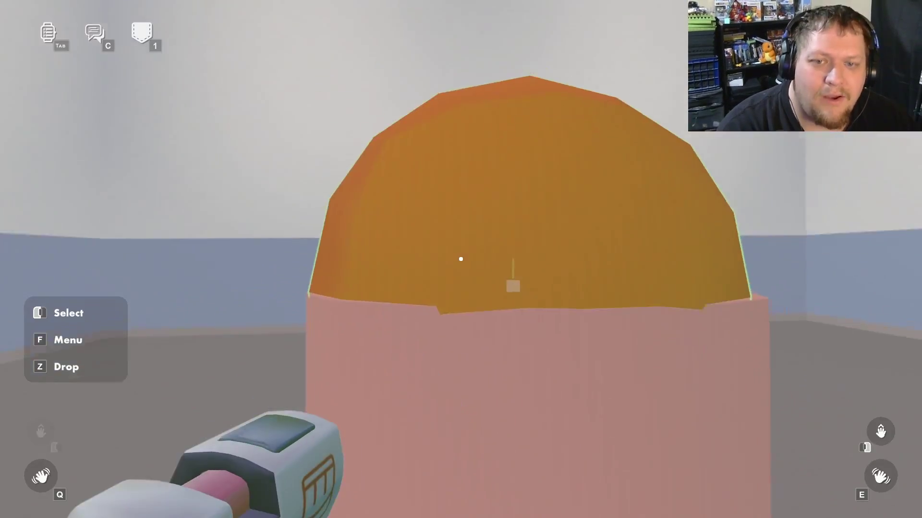
left_click(461, 259)
key("s")
key("w")
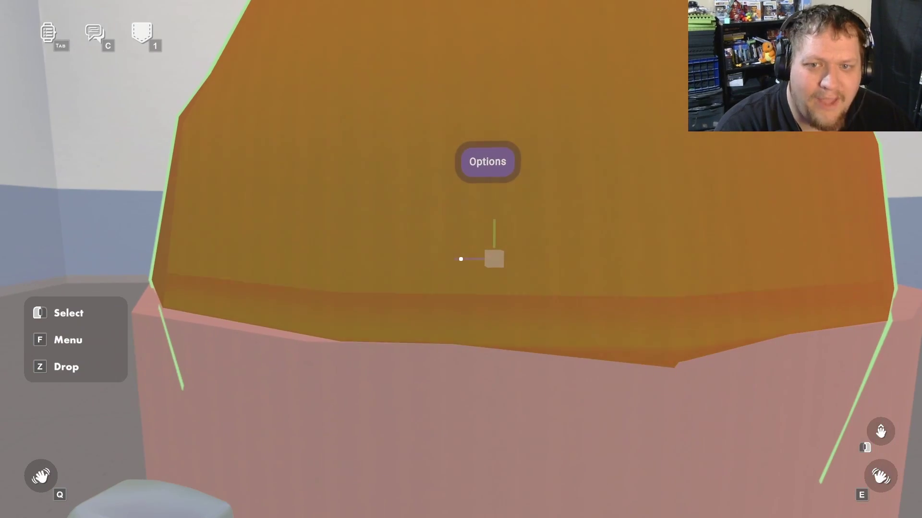
Step: Move the barrel cylinder so it sticks out of the dome, and put the Maker Pen away
key("f")
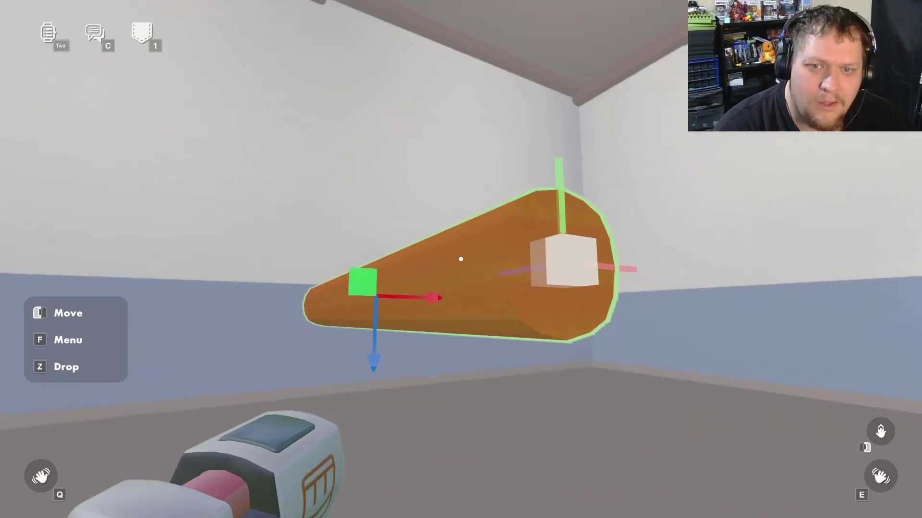
key("d")
key("a")
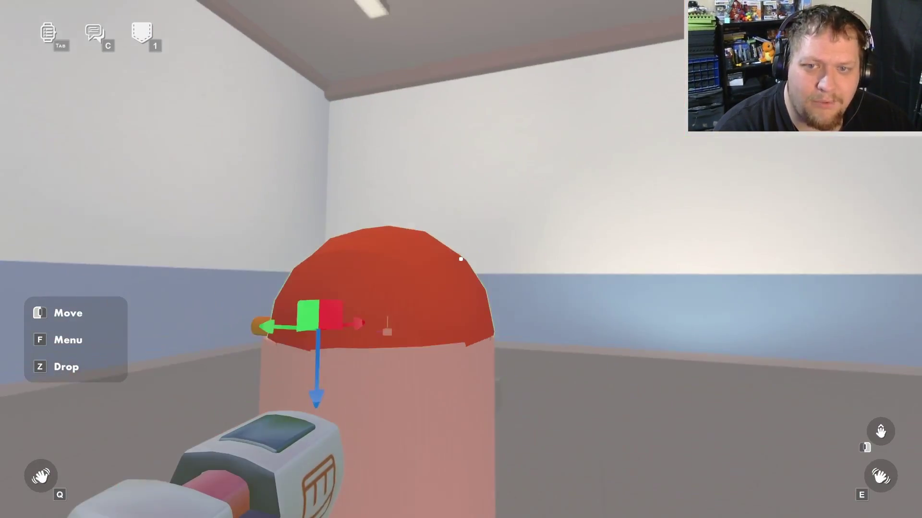
key("s")
key("z")
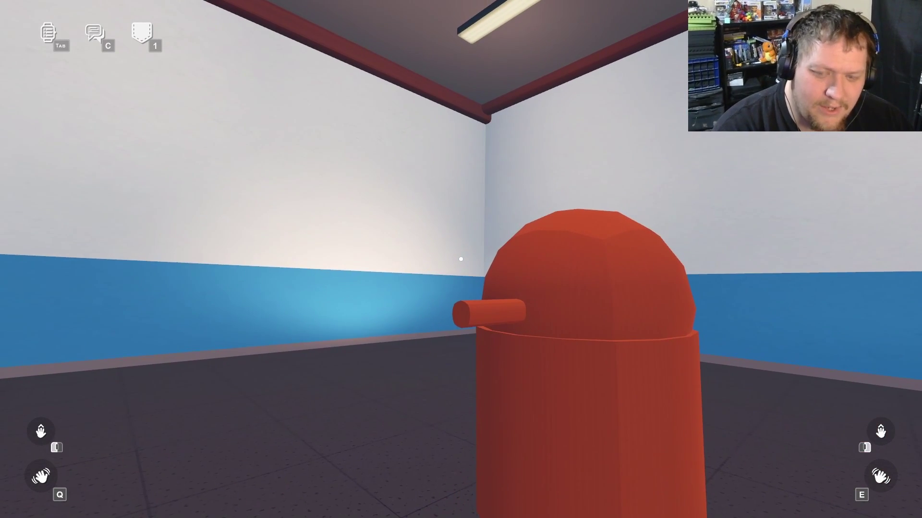
Step: Configure the dome object, entering turrent as a tag and going down to its Can Modify with Circuits setting
key("p")
key("f")
left_click(406, 181)
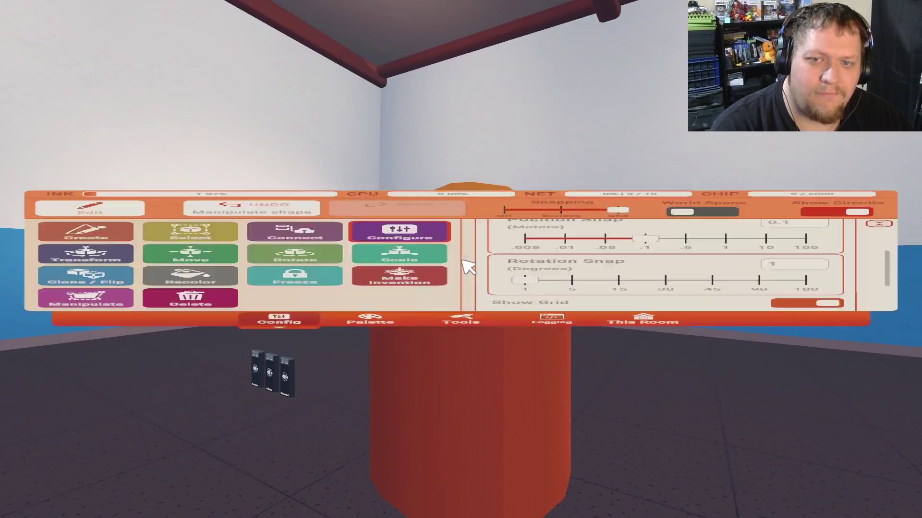
scroll(374, 262, "down", 10)
scroll(362, 271, "down", 10)
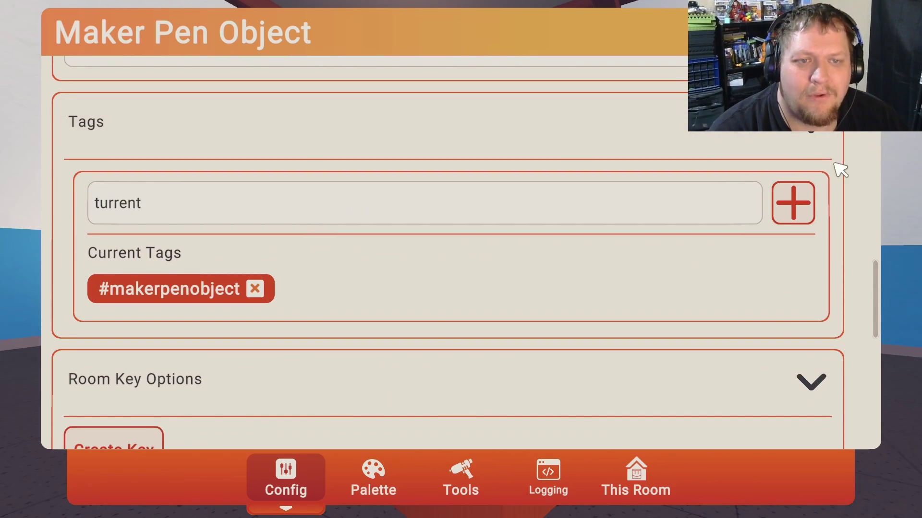
scroll(656, 240, "down", 8)
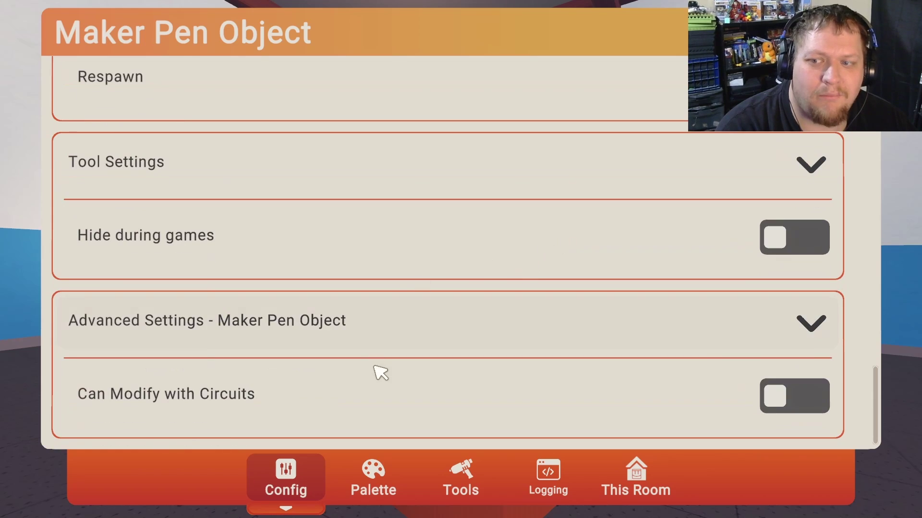
key("Escape")
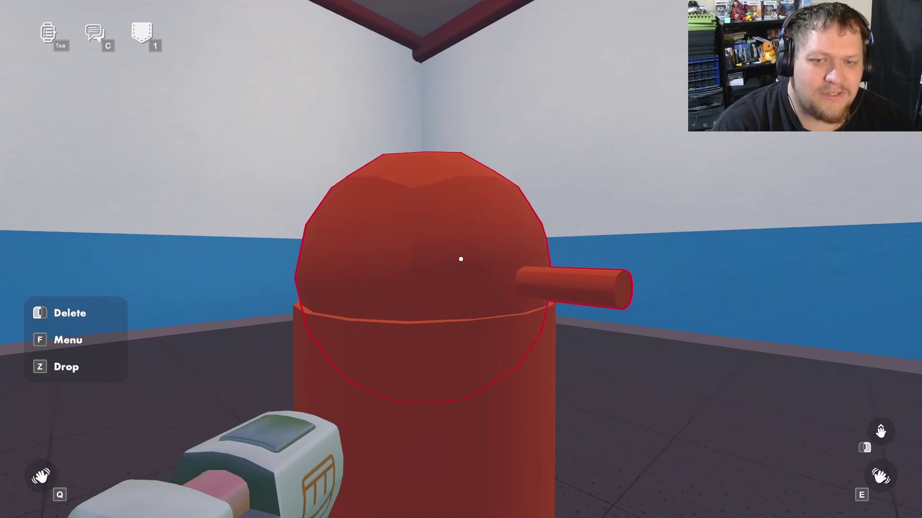
Step: Create an Event Receiver chip on the blue wall and set its event to Update
key("w")
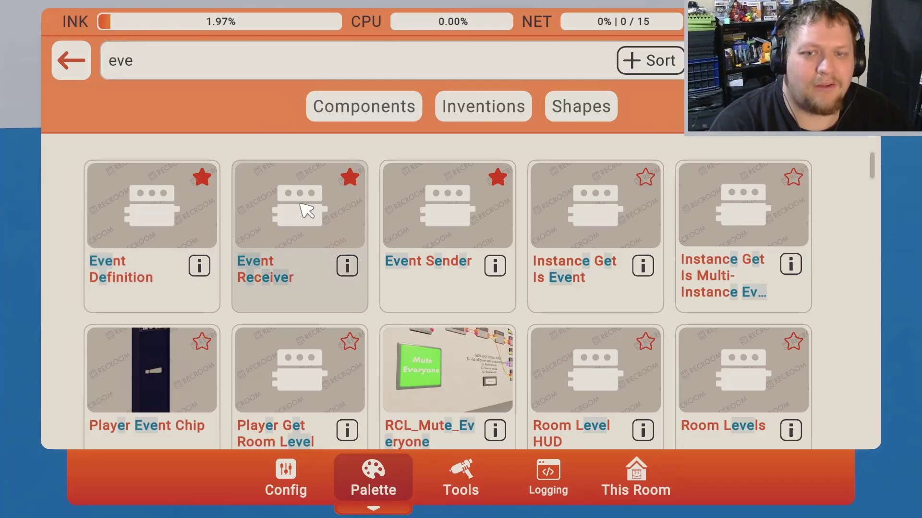
left_click(303, 209)
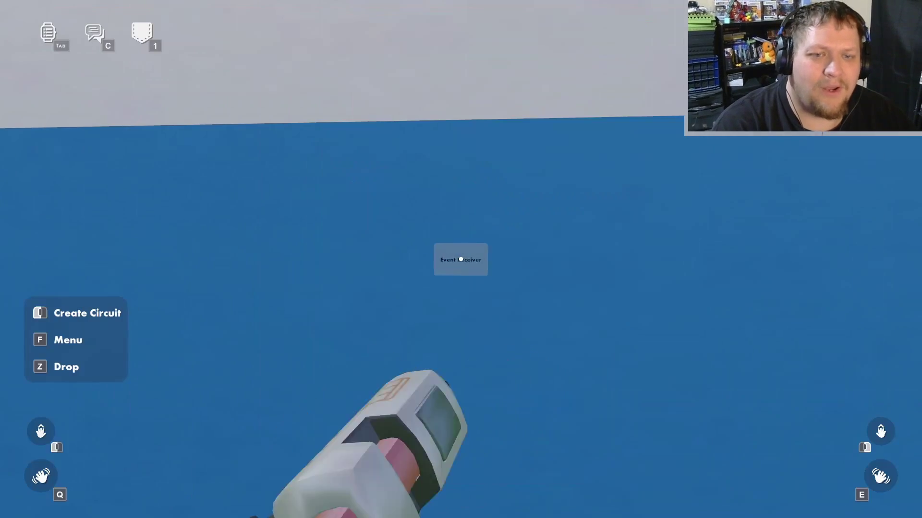
key("f")
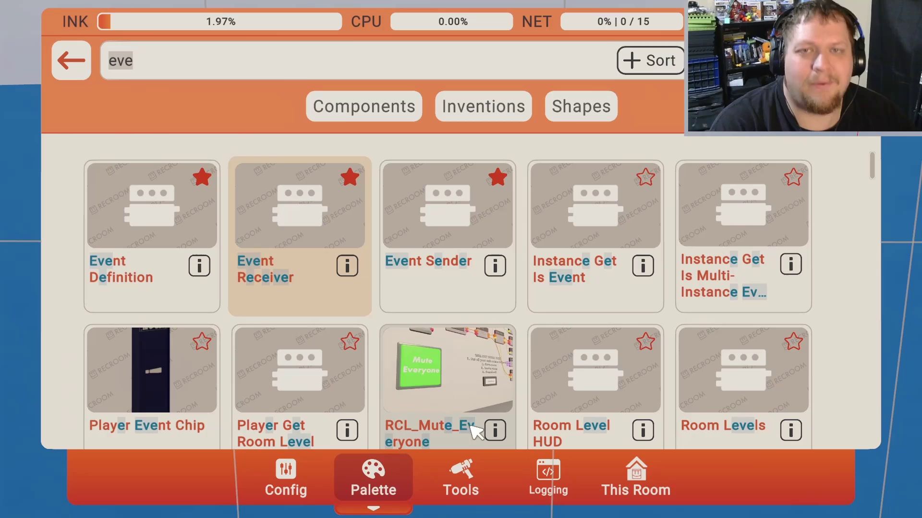
left_click(461, 468)
left_click(428, 181)
left_click(446, 261)
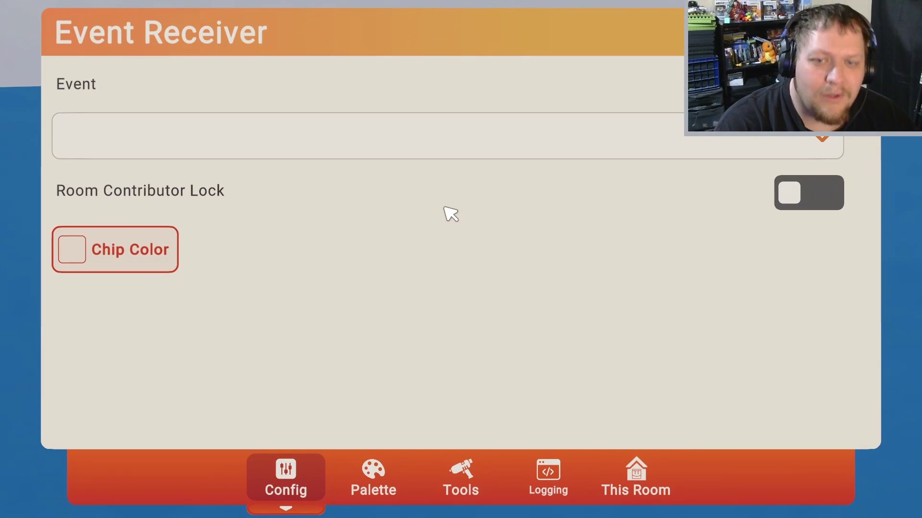
left_click(441, 152)
scroll(442, 257, "down", 10)
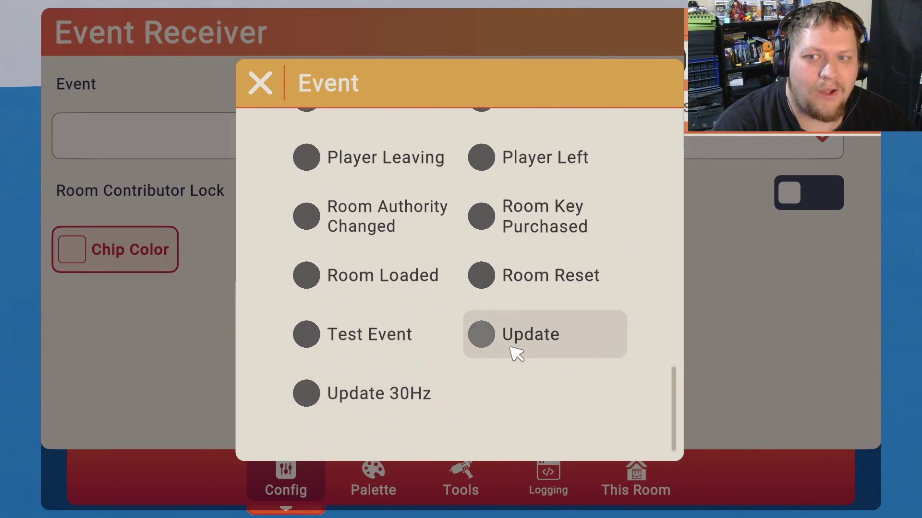
left_click(517, 354)
key("Escape")
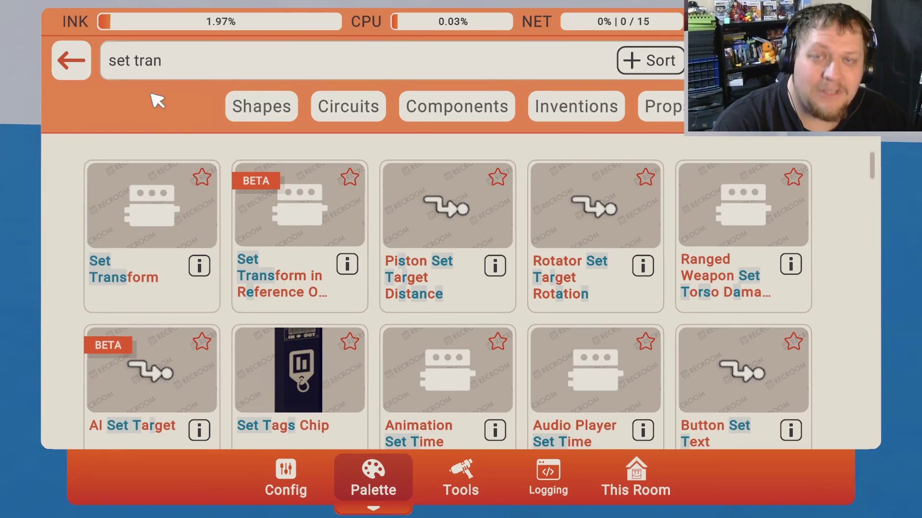
Step: Search the palette for "set ro" and create a Set Rotation chip for the Event Receiver circuit
left_click(158, 249)
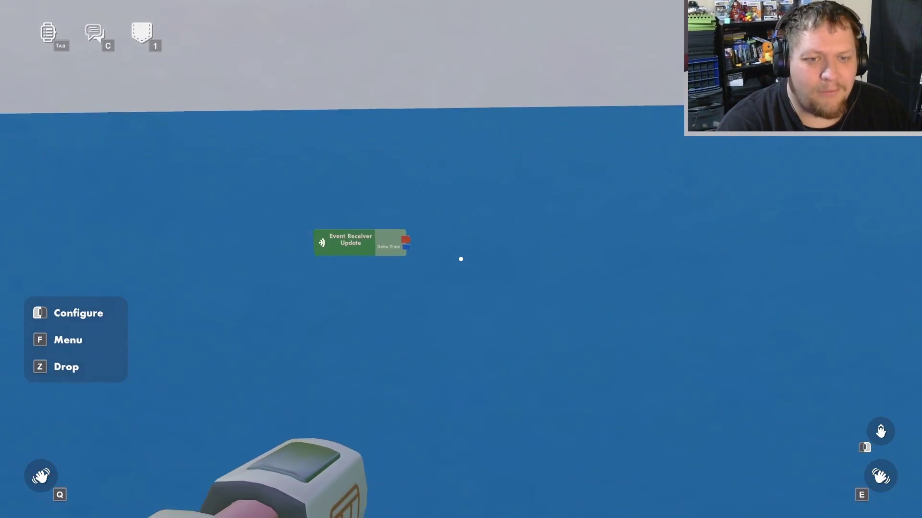
right_click(461, 259)
left_click(373, 473)
key("BackSpace")
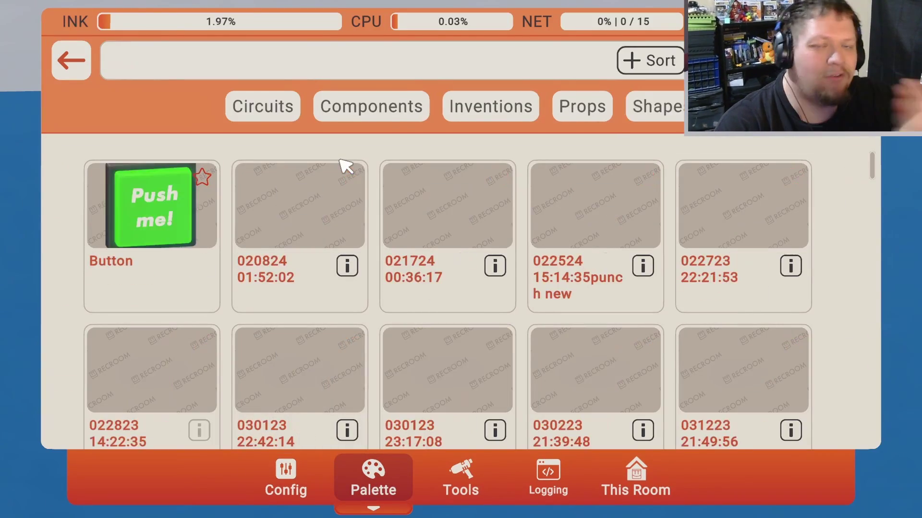
type("set ro")
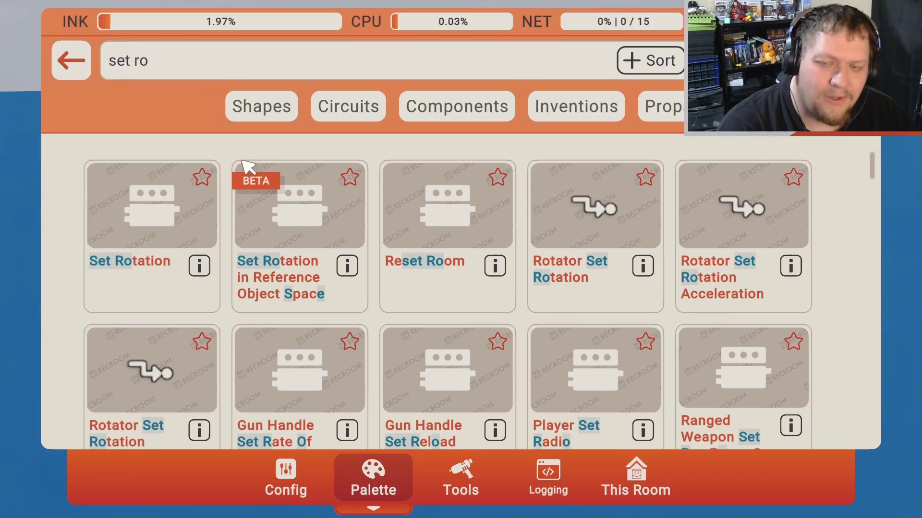
left_click(155, 195)
key("f")
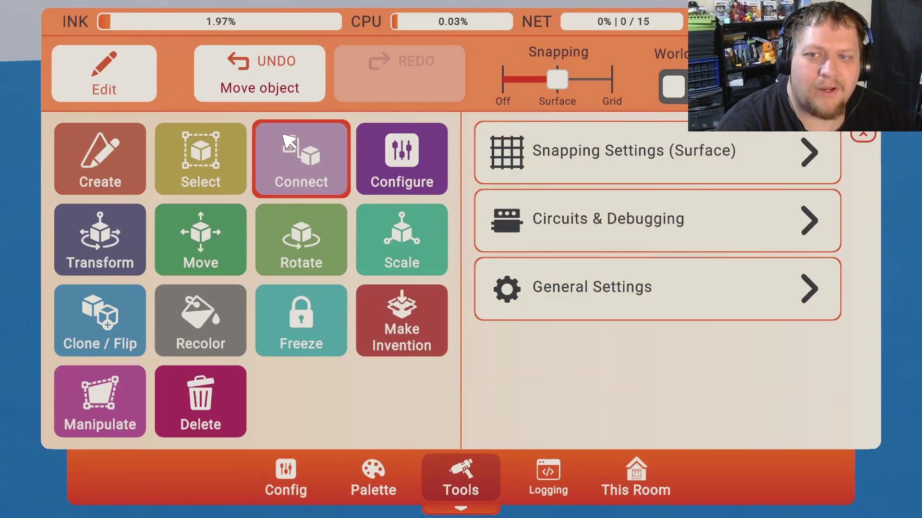
Step: Connect the Event Receiver's execution output to the Set Rotation chip's execution input
left_click(301, 159)
left_click_drag(461, 259, 461, 259)
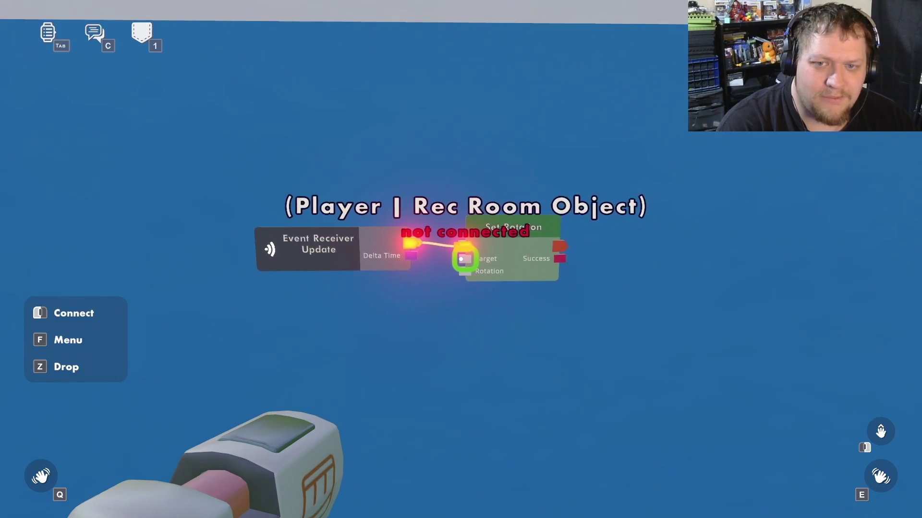
key("w")
Step: Search the palette for "with" and create a Rec Room Object Get First with Tag chip below the Event Receiver
type("f")
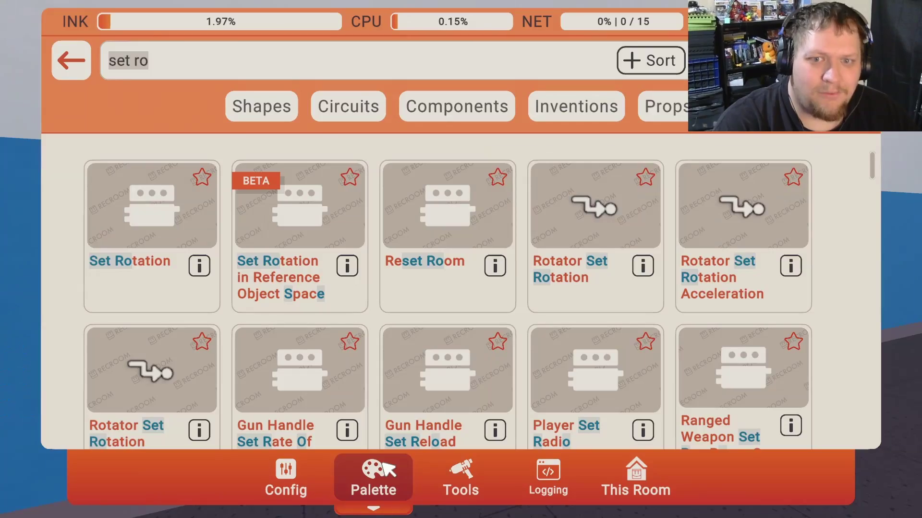
type("with")
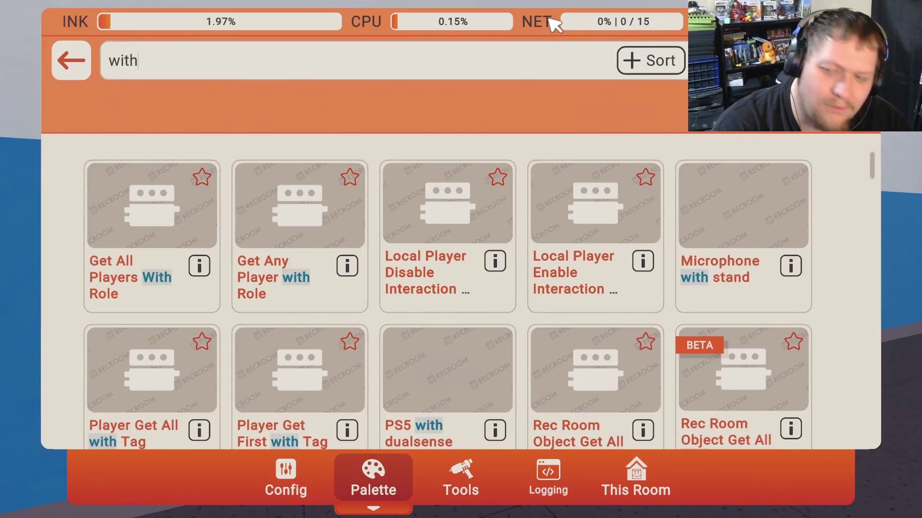
scroll(597, 319, "down", 3)
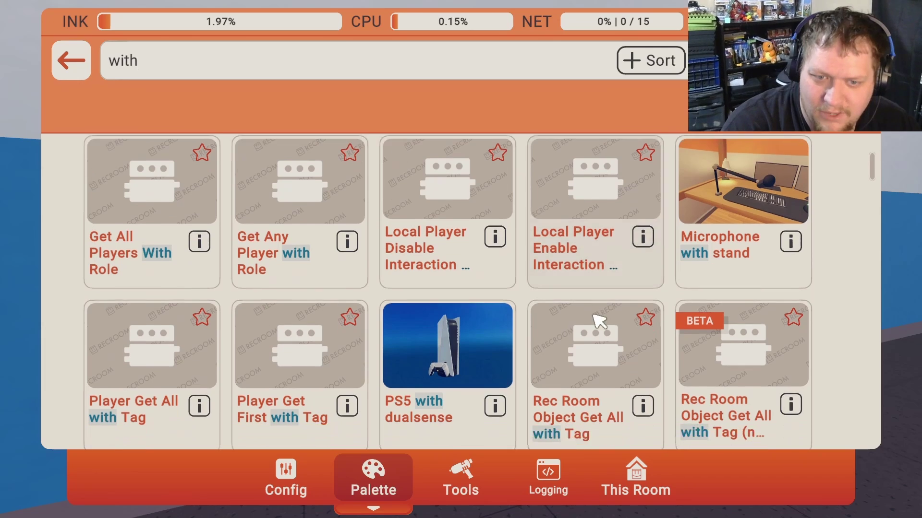
scroll(178, 307, "down", 3)
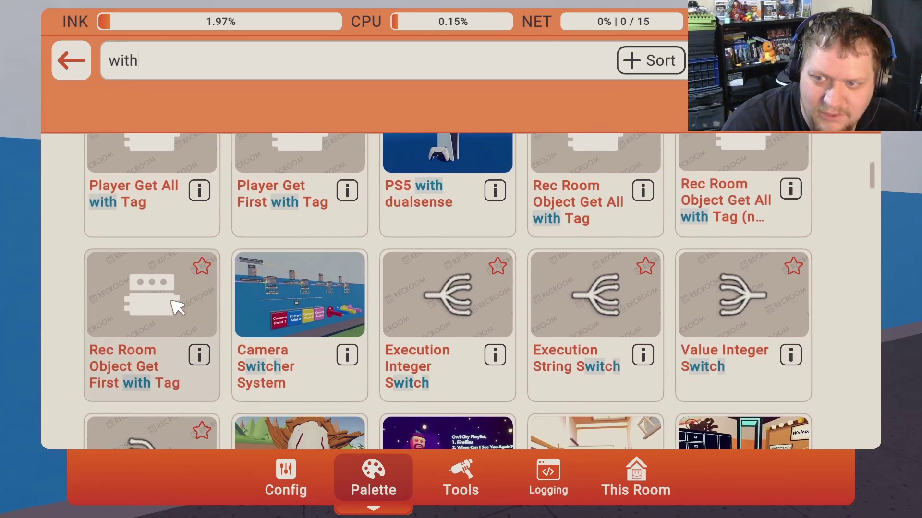
left_click(137, 381)
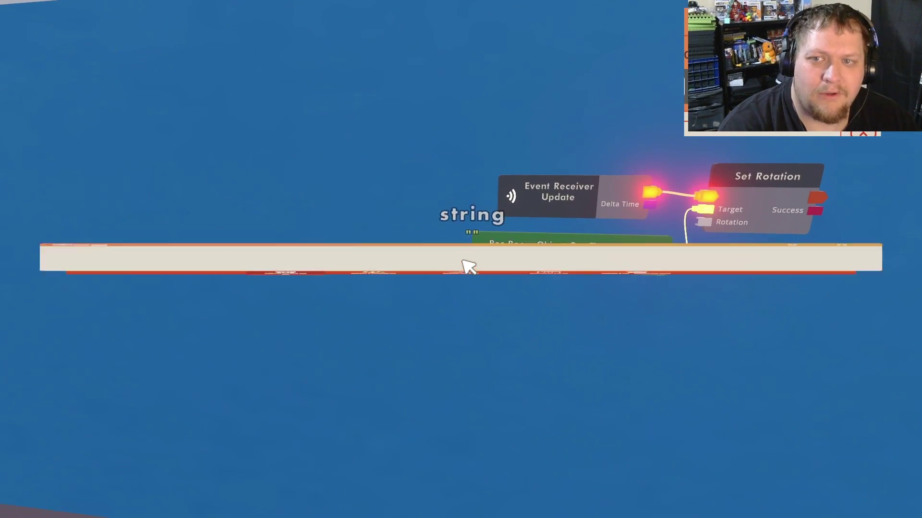
Step: Set the Tag input of the Rec Room Object Get First with Tag chip to turrent
type("turre")
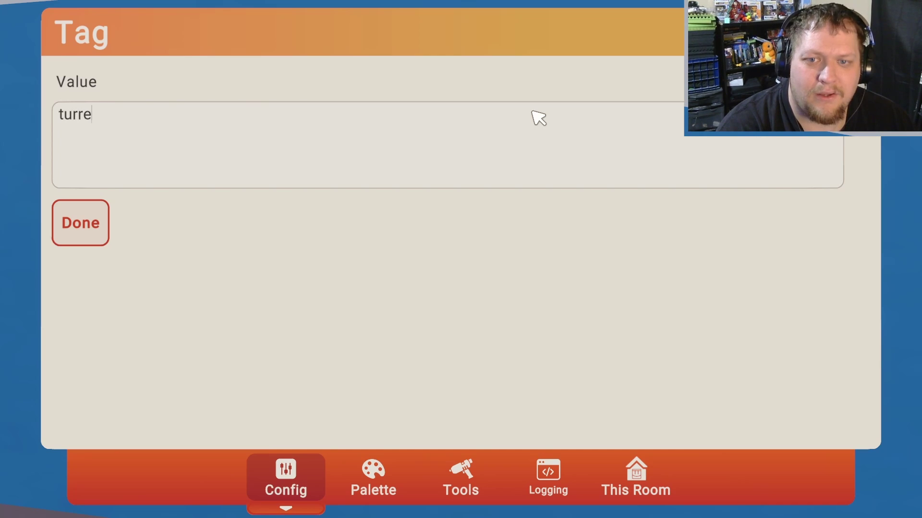
type("nt")
key("Return")
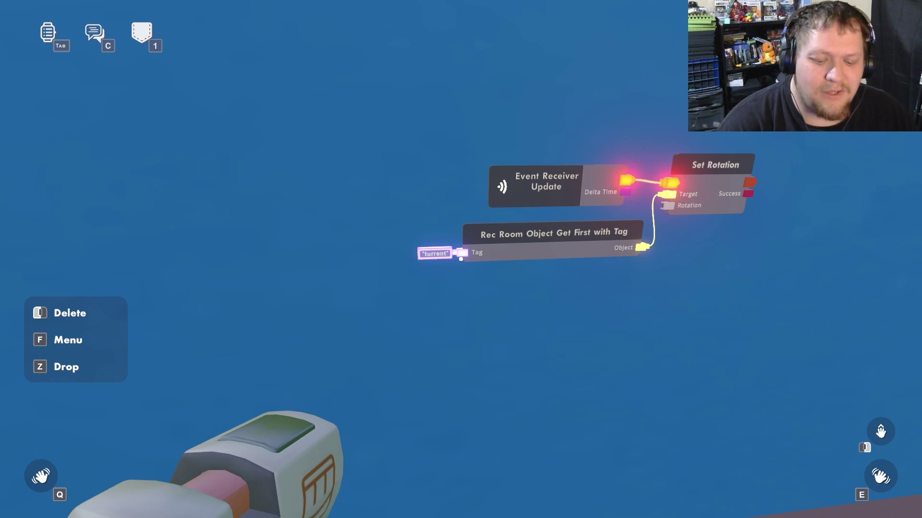
Step: Find the Player Head Position chip among the "head" palette items and create it below the Get First with Tag chip
key("f")
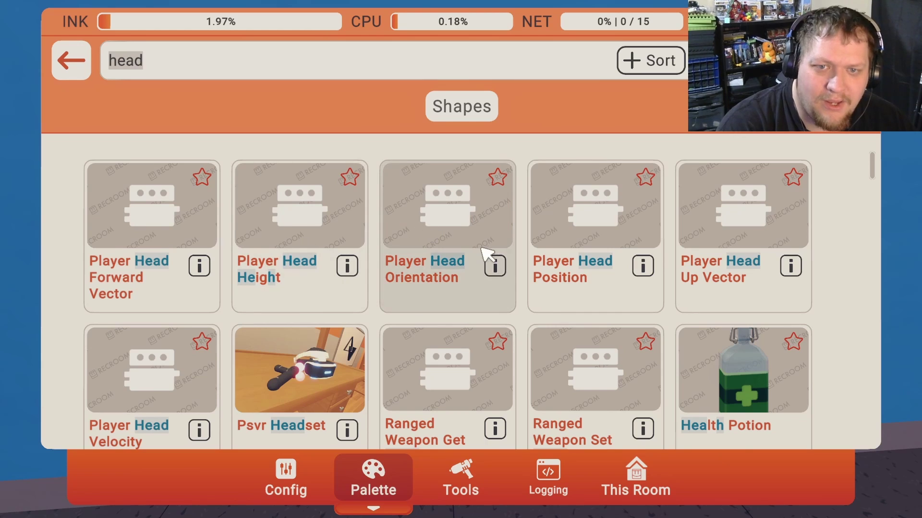
left_click(602, 285)
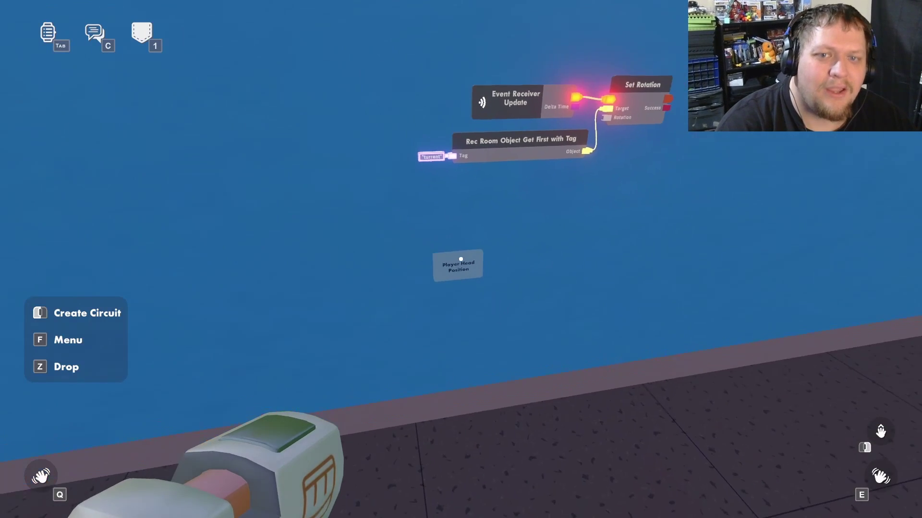
left_click(461, 260)
key("s")
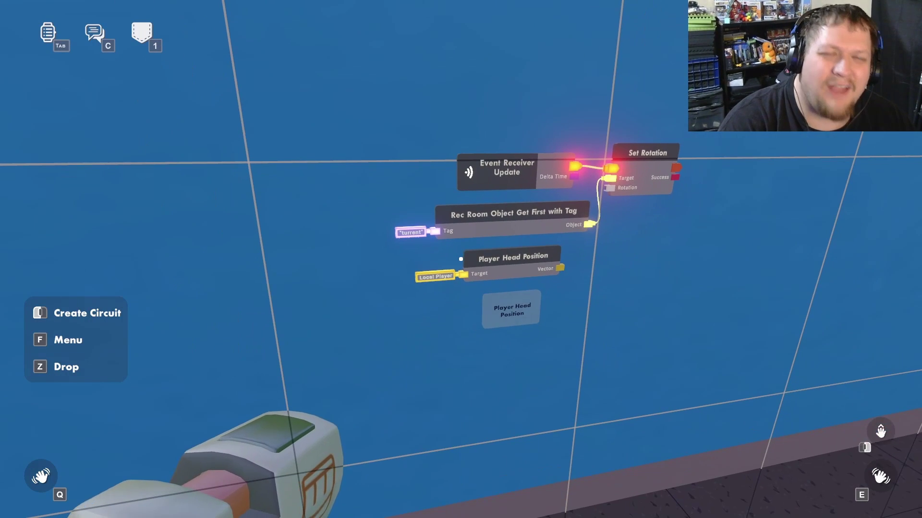
key("w")
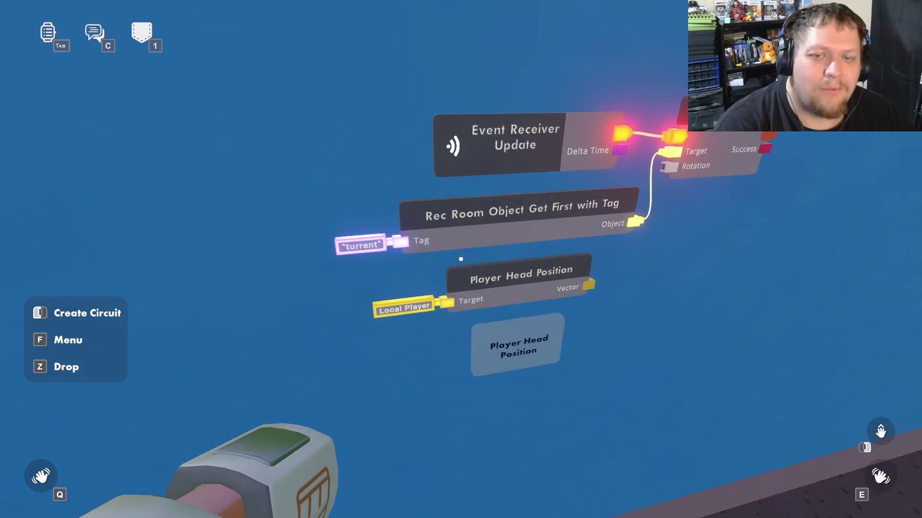
Step: Connect the Player Head Position chip's Vector output to the first Value input of the Subtract chip
key("s")
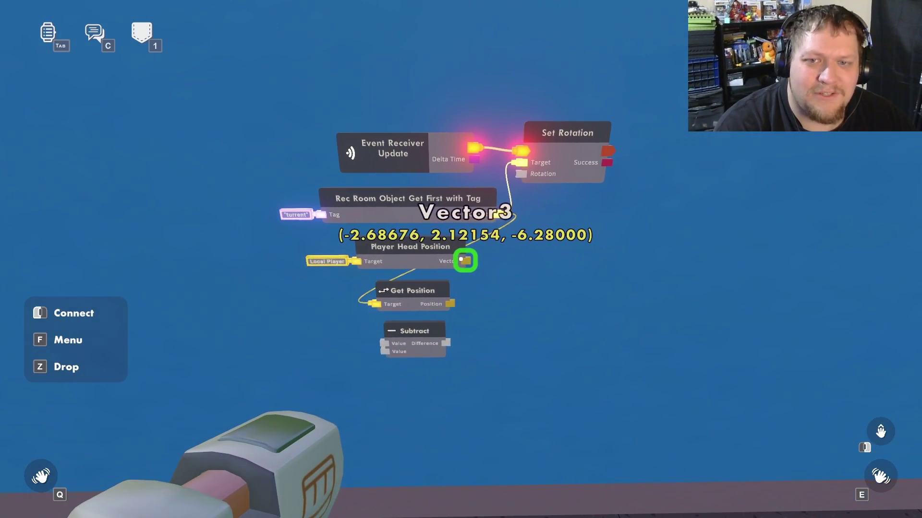
left_click_drag(461, 259, 461, 259)
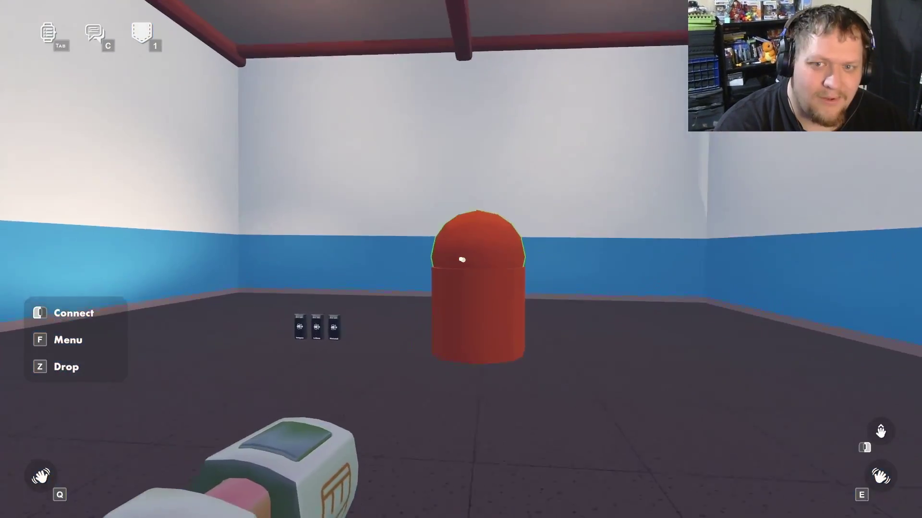
Step: Walk around the turret to check how its dome and barrel follow the player's movement
key("w")
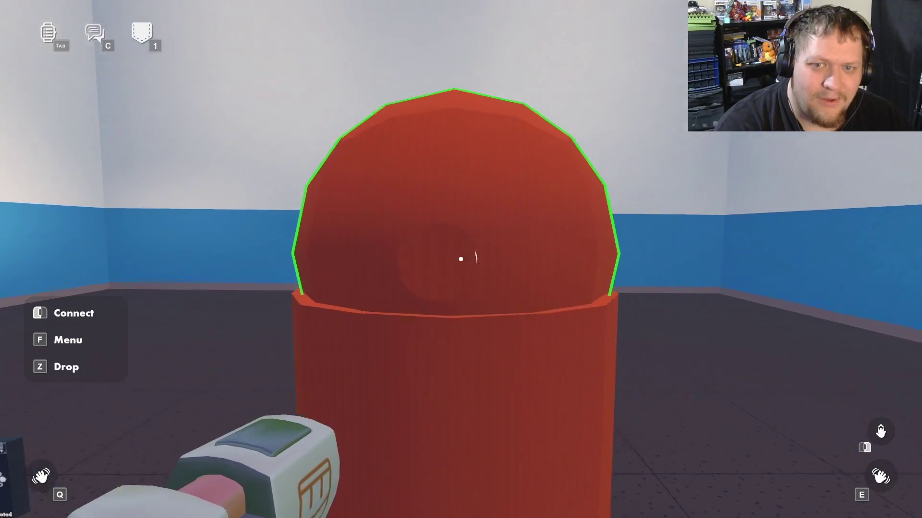
key("d")
key("a")
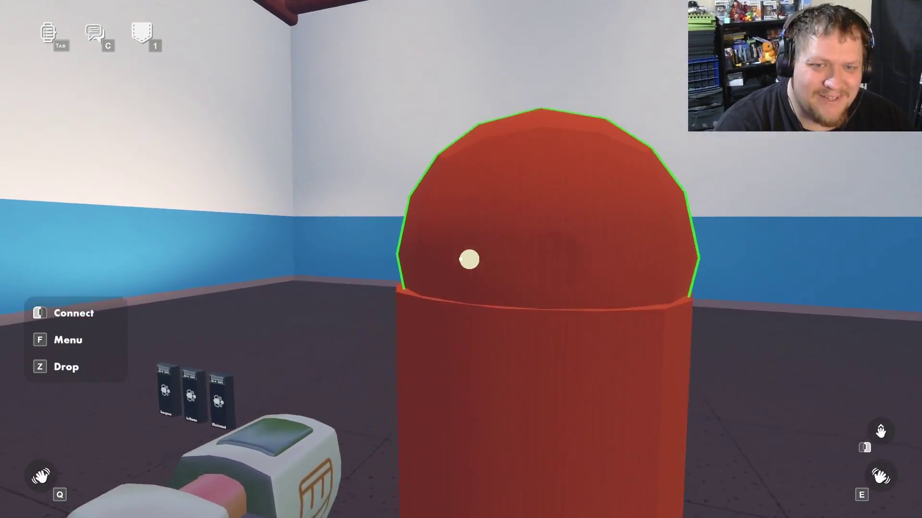
key("s")
key("f")
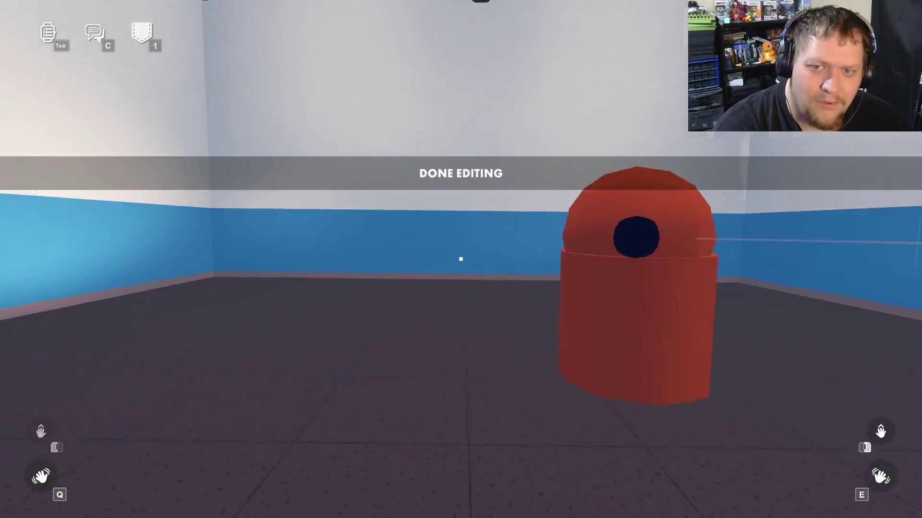
key("d")
key("s")
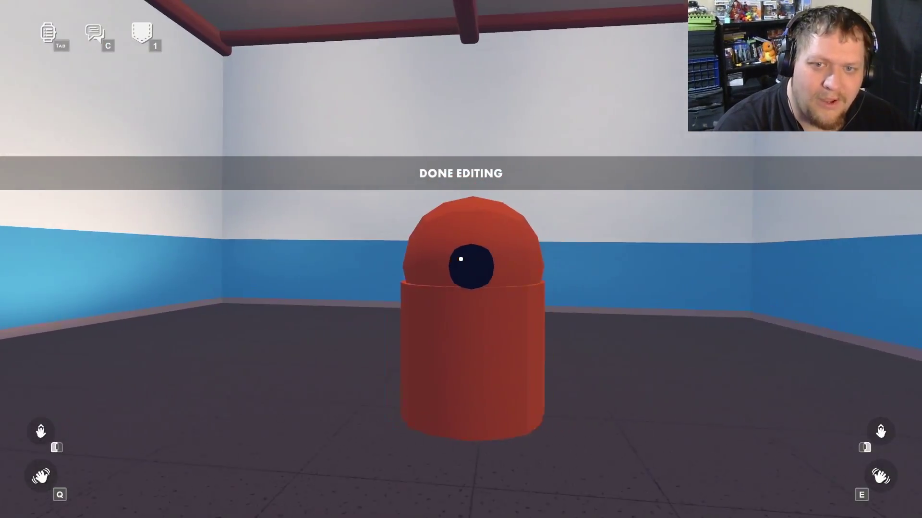
key("a")
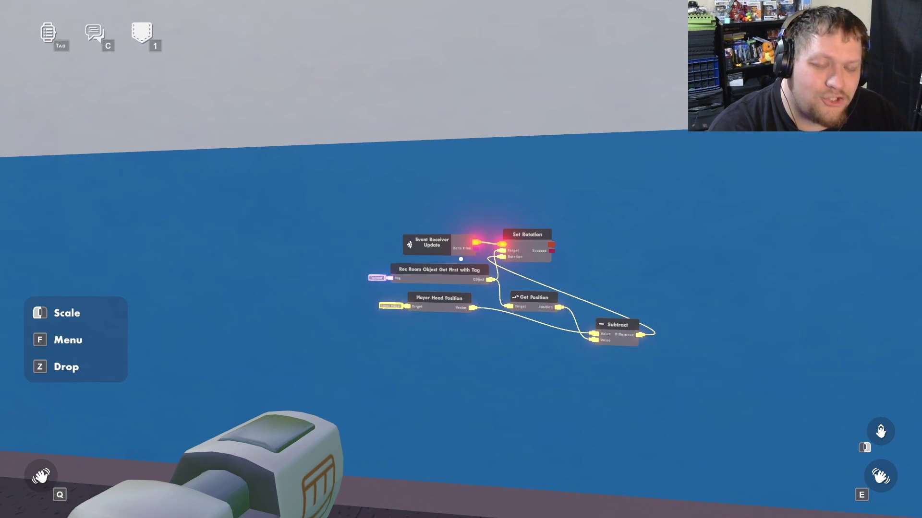
Step: Search the palette for "proj" and create a Projectile Launcher at the tip of the turret's barrel
key("f")
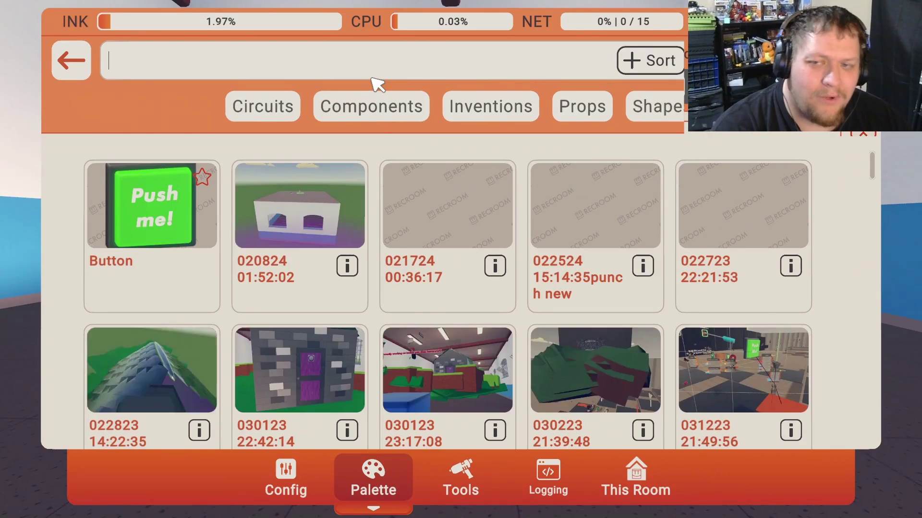
left_click(371, 76)
type("proj")
left_click(145, 197)
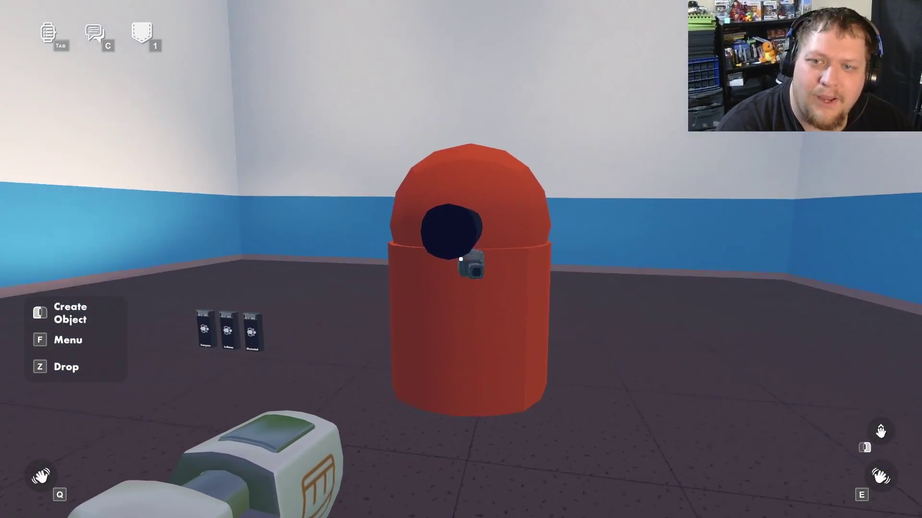
key("w")
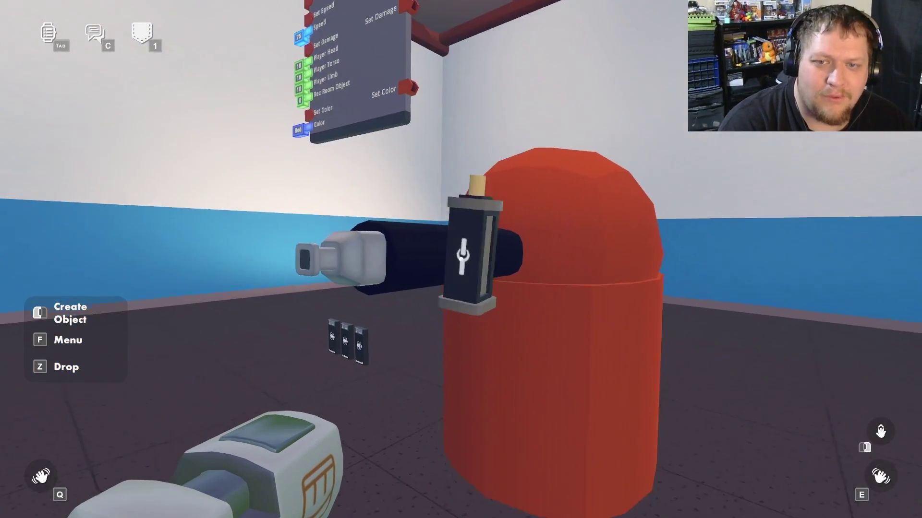
Step: Connect the clamp beside the barrel to the projectile launcher
key("f")
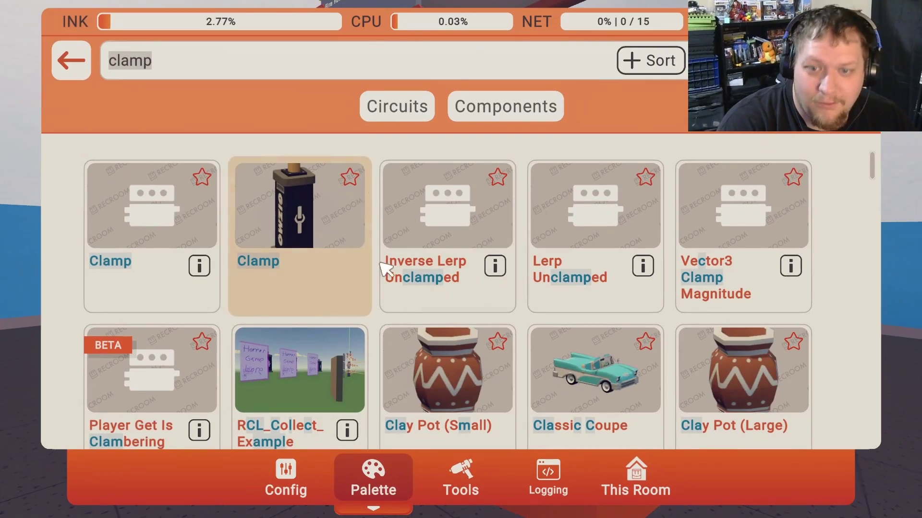
left_click(469, 465)
left_click(310, 164)
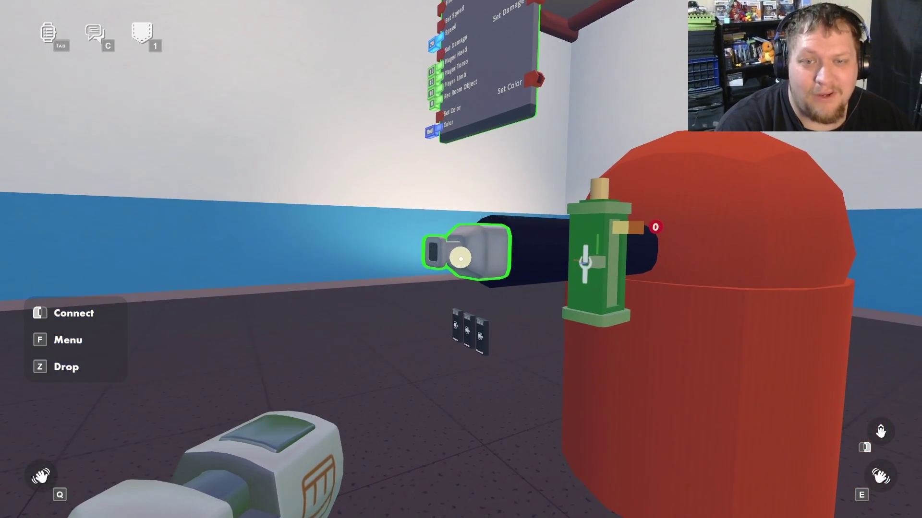
left_click_drag(461, 259, 460, 259)
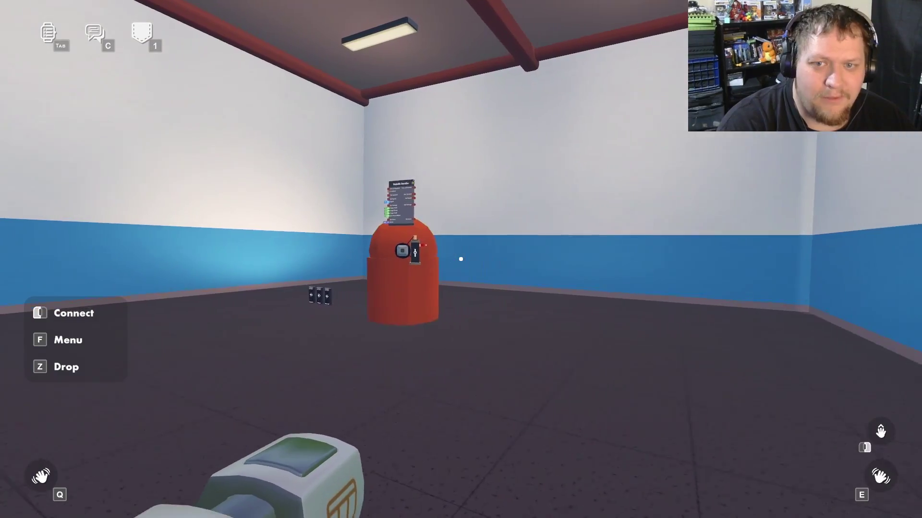
Step: Return to the circuits on the blue wall and reconnect the Event Receiver's execution output to Set Rotation
key("w")
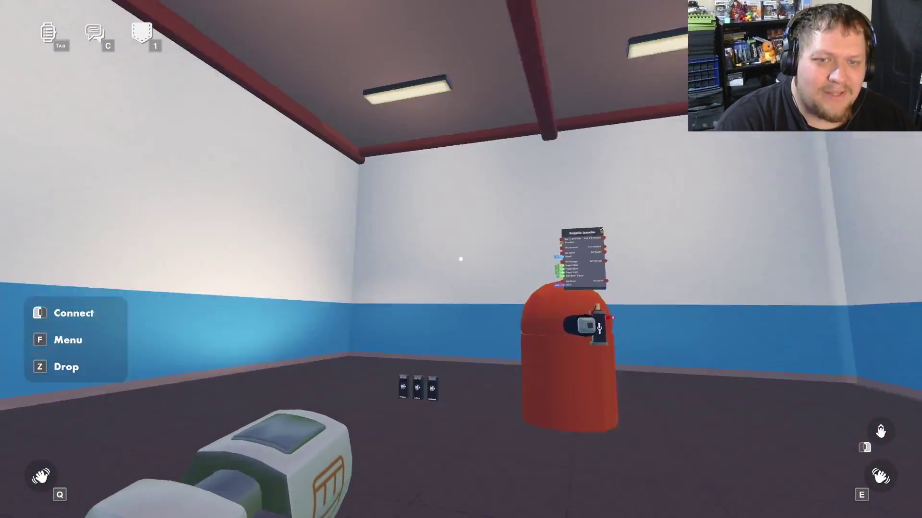
key("s")
key("a")
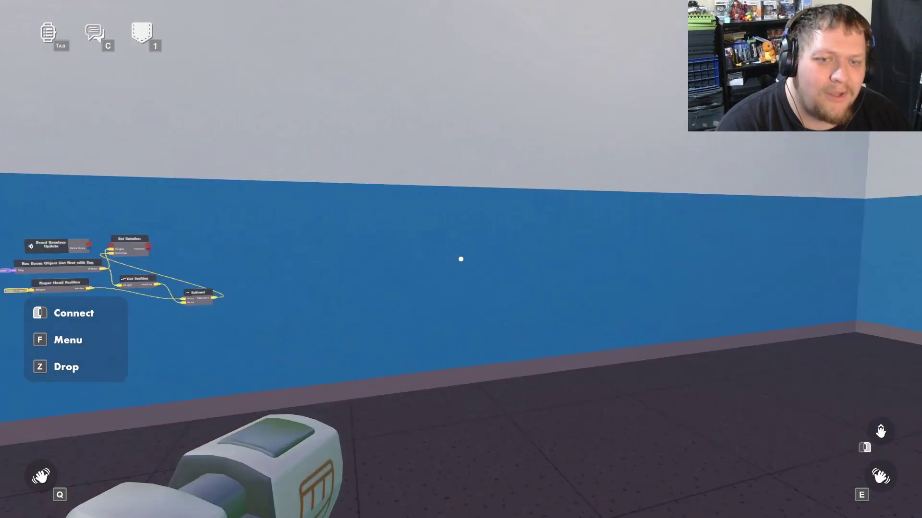
key("w")
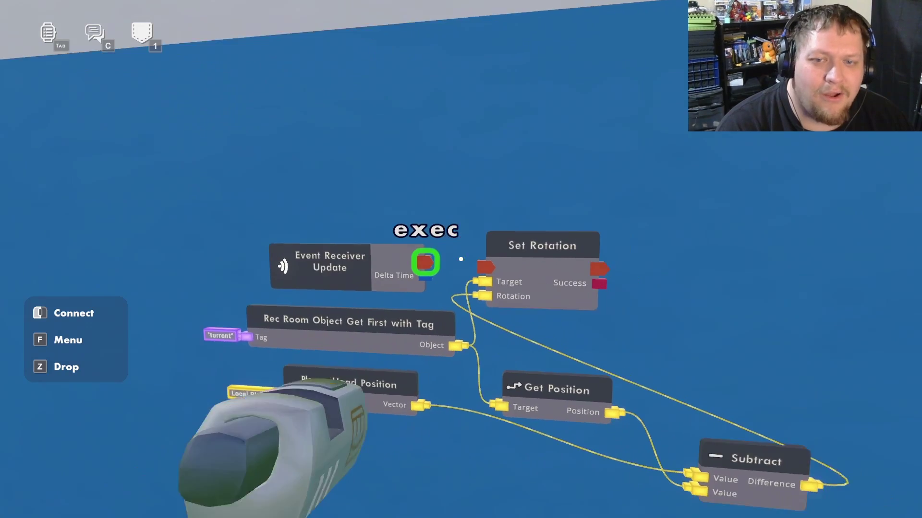
left_click_drag(462, 269, 499, 272)
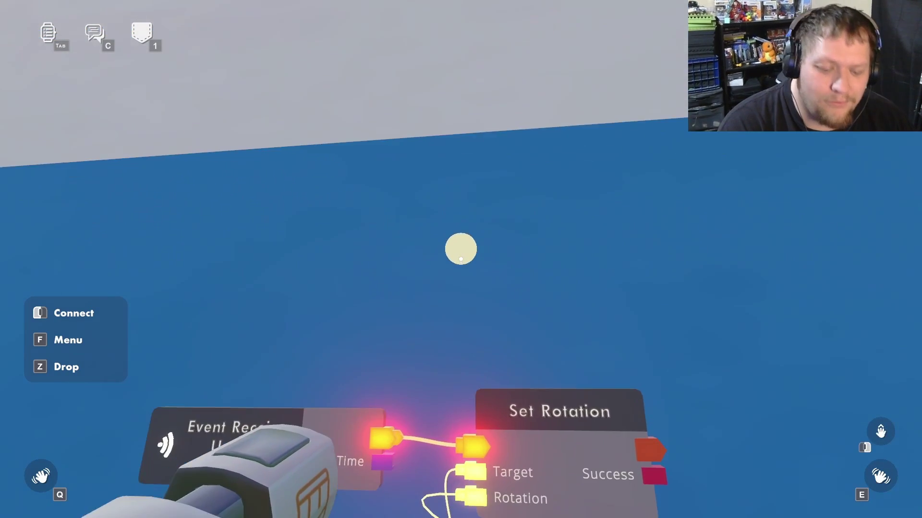
Step: Search the palette for "if" and create an If chip above the Set Rotation chip
key("f")
left_click(370, 484)
key("BackSpace")
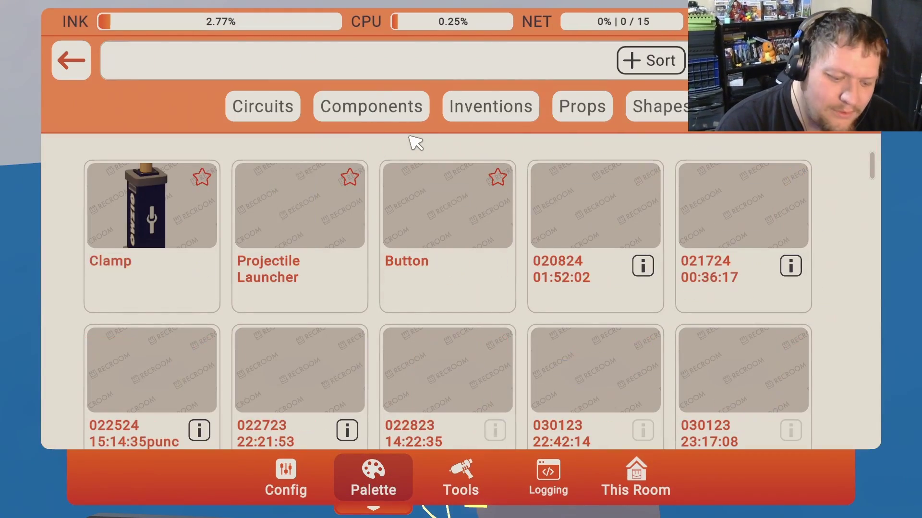
type("if")
left_click(92, 222)
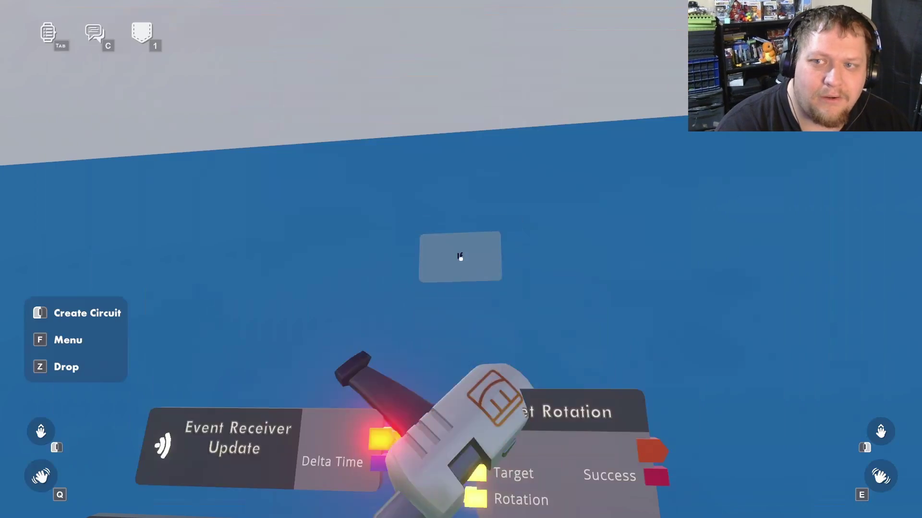
Step: Search the palette for "bool" and create a bool Variable chip for the If circuit
key("f")
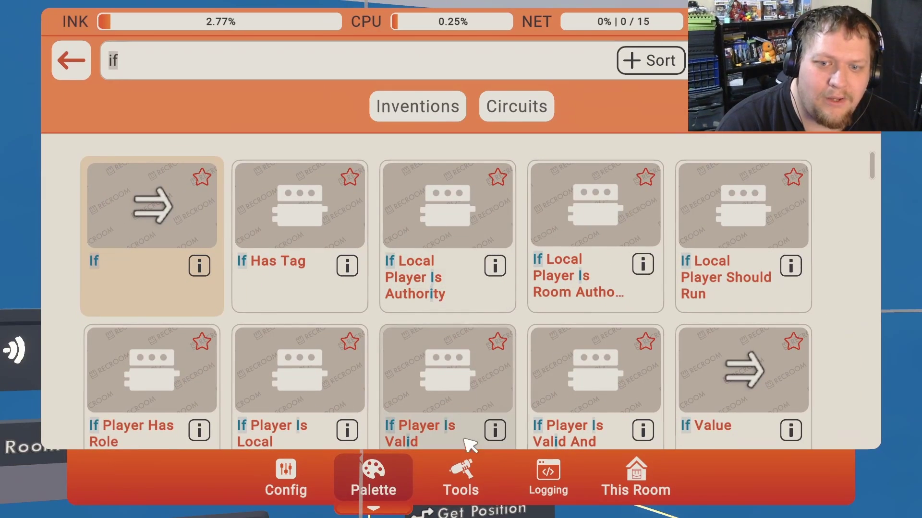
key("BackSpace")
type("bool")
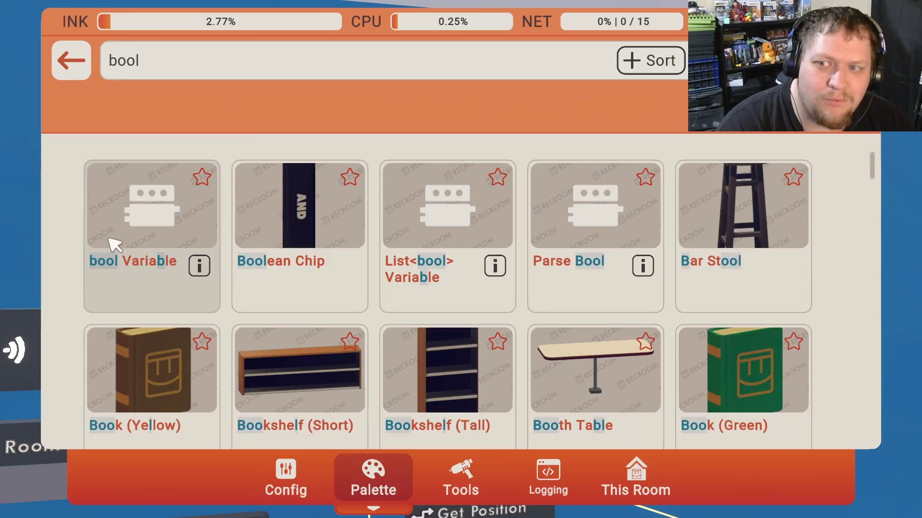
left_click(116, 245)
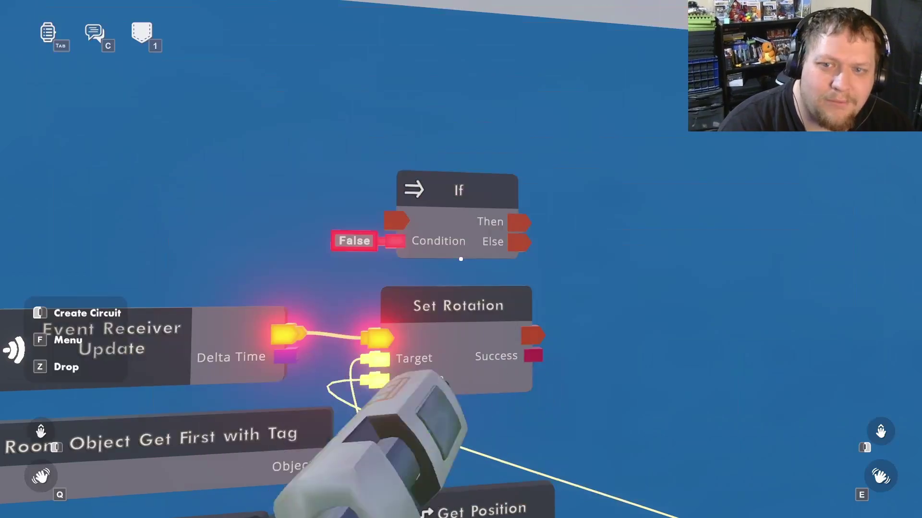
key("f")
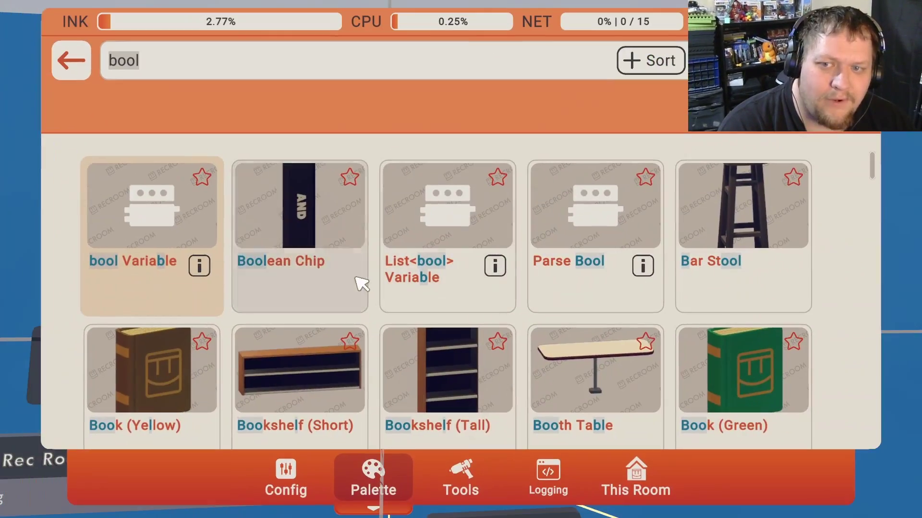
Step: Connect the bool Variable to the If chip's Condition and reroute the Event Receiver's execution output to the If chip
left_click(449, 458)
left_click(313, 173)
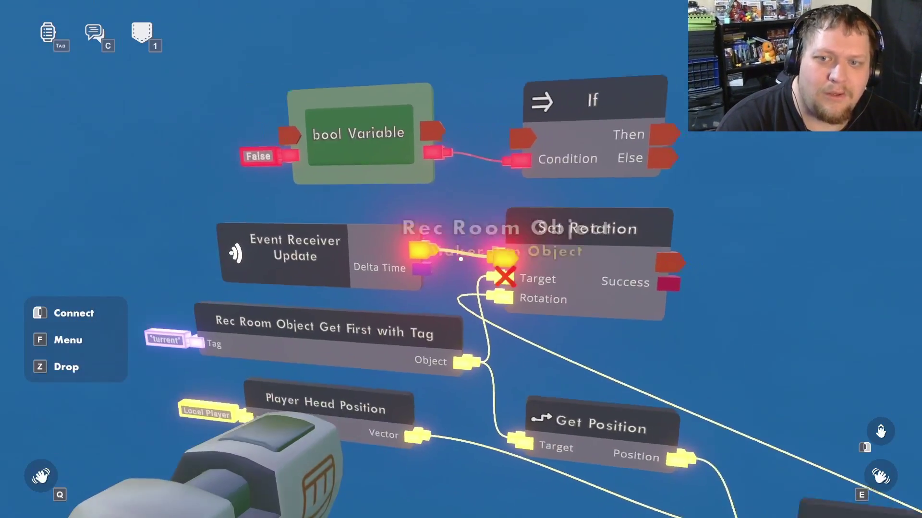
left_click_drag(461, 259, 461, 259)
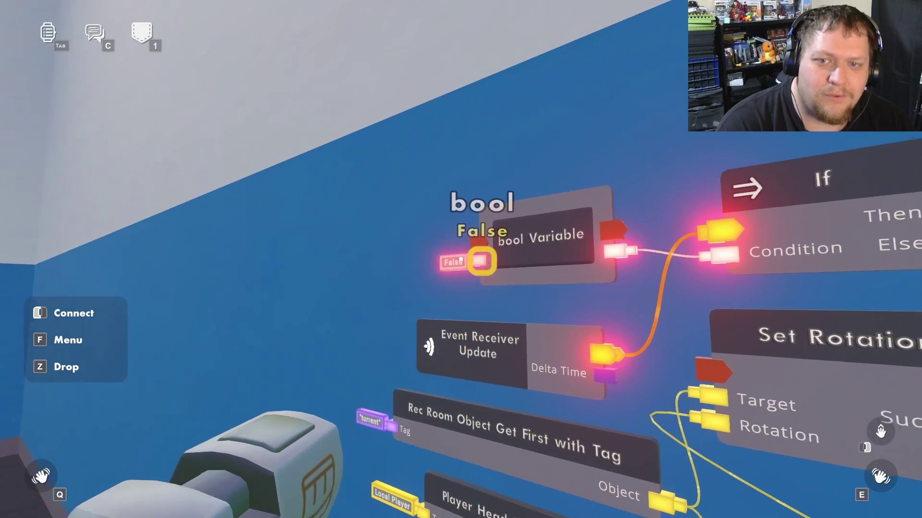
left_click(461, 259)
left_click(461, 259)
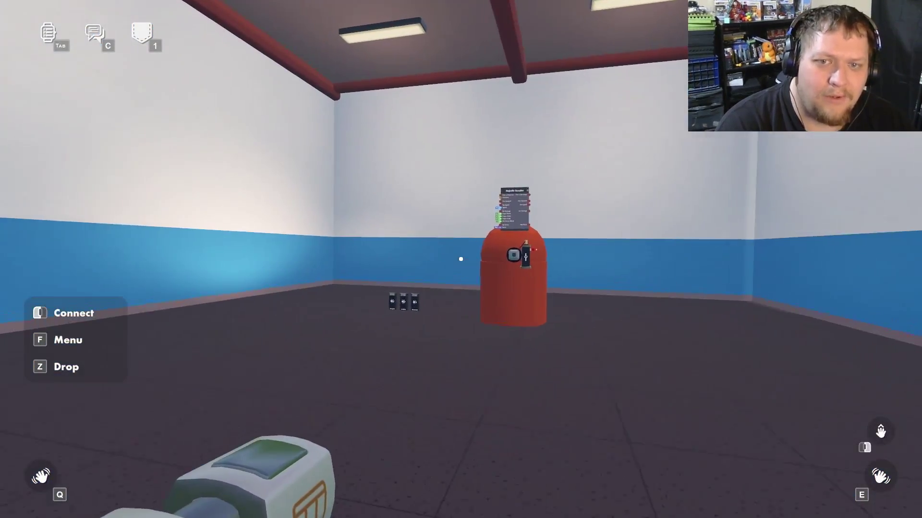
Step: Create a Trigger Volume on the floor in front of the turret and adjust its height with the Move tool
key("w")
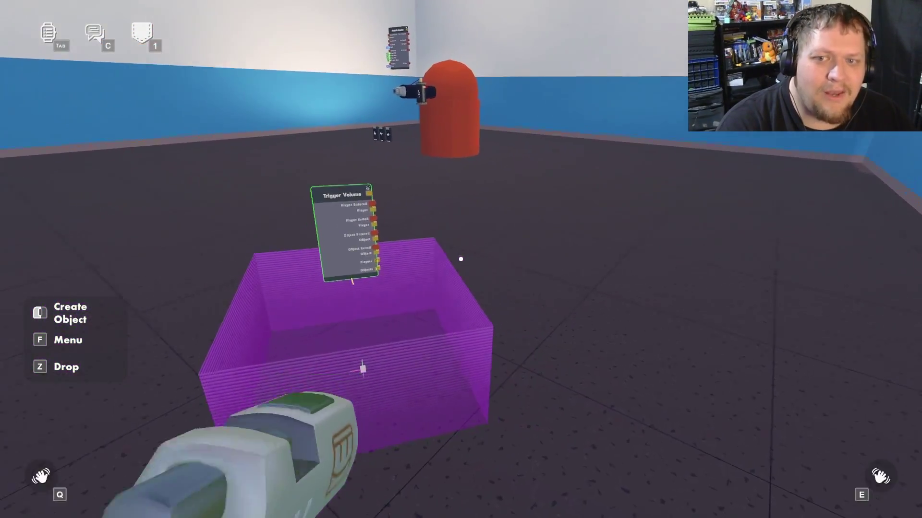
key("f")
left_click(480, 460)
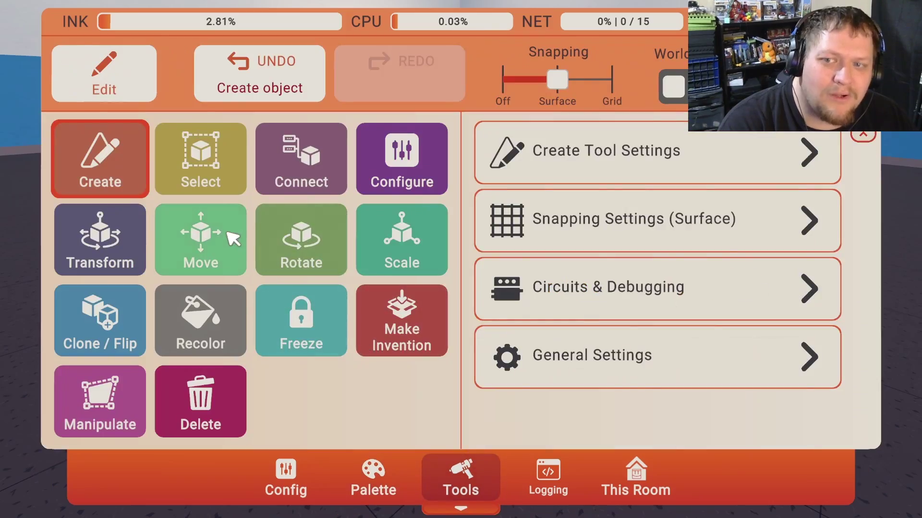
left_click(215, 254)
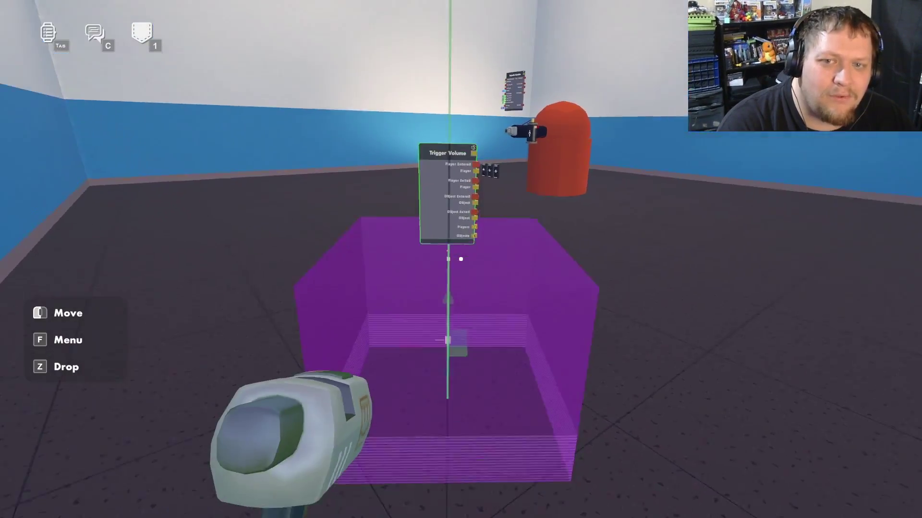
Step: Return to the blue wall and create an Event Definition chip on it
key("f")
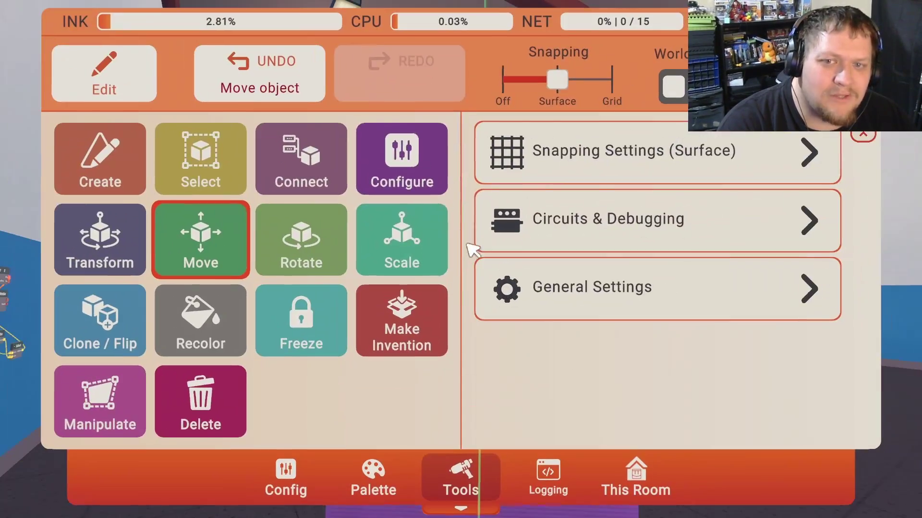
left_click(335, 159)
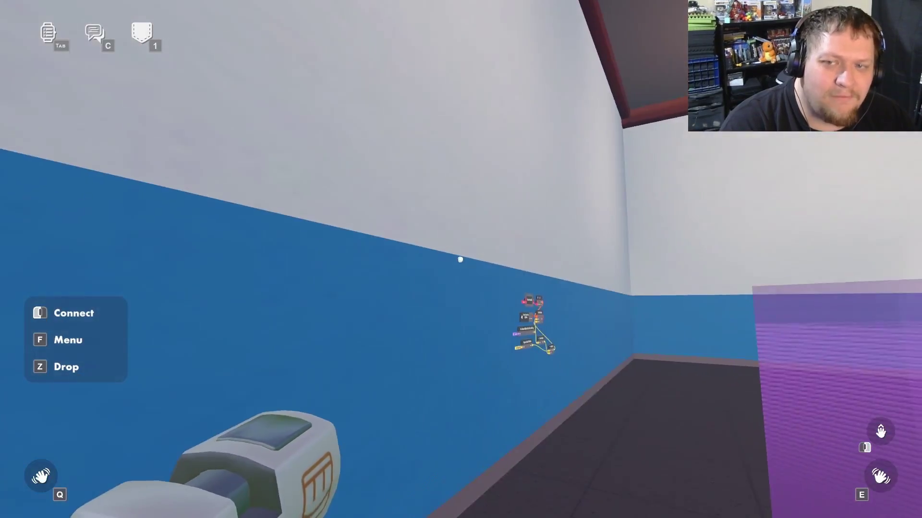
key("f")
left_click(125, 212)
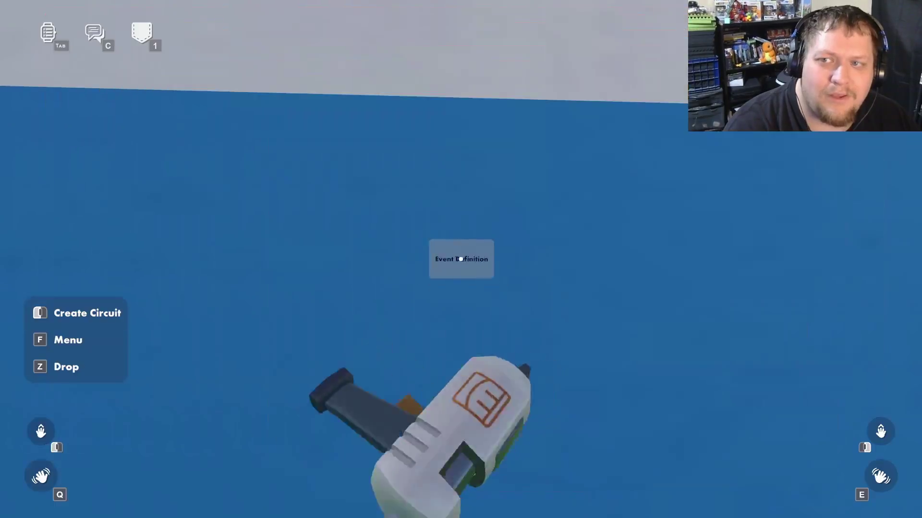
Step: Configure the Event Definition chip with the new name Start Turrent and submit it
key("f")
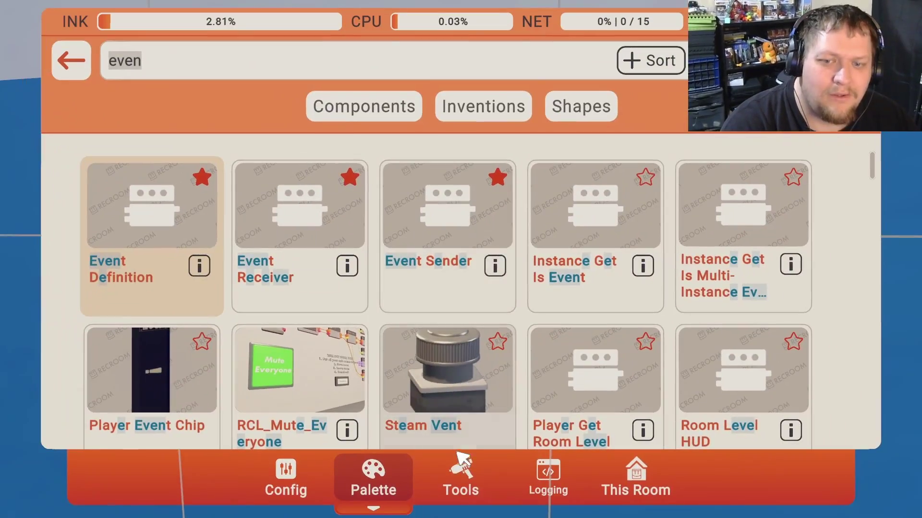
left_click(458, 461)
left_click(428, 151)
left_click(460, 257)
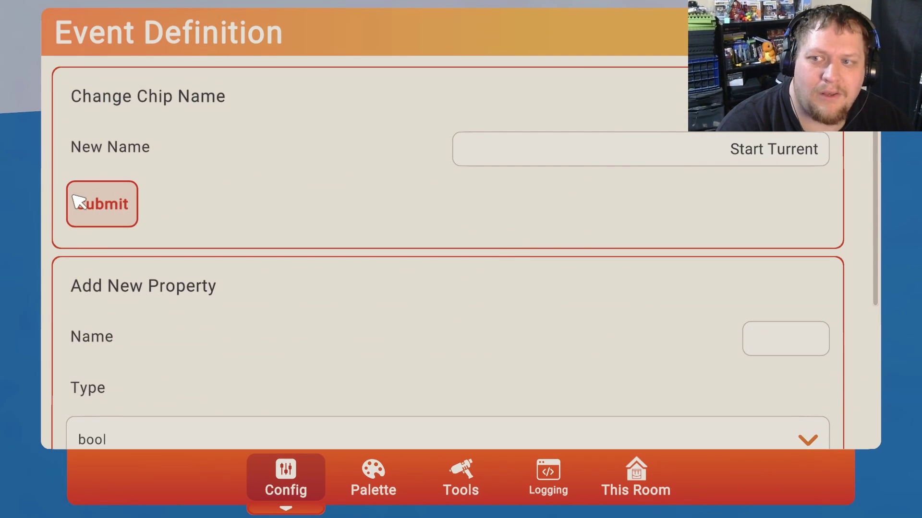
left_click(101, 203)
key("f")
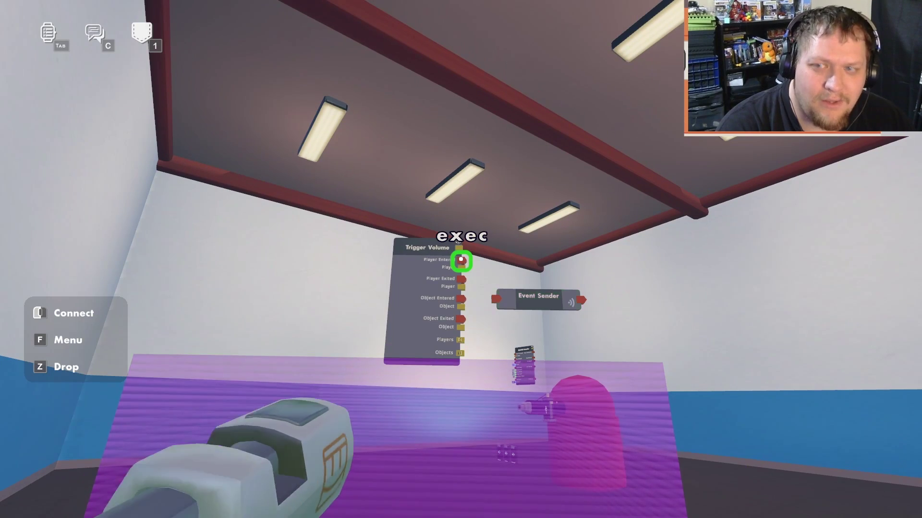
Step: Connect the Trigger Volume's Player Entered output to the Event Sender, and configure the sender with the Start Turrent event
left_click_drag(461, 259, 460, 259)
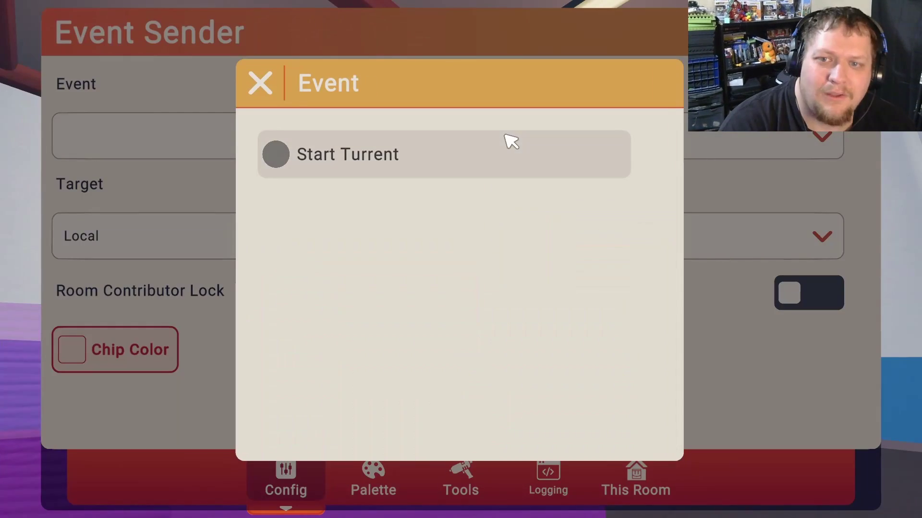
left_click(442, 152)
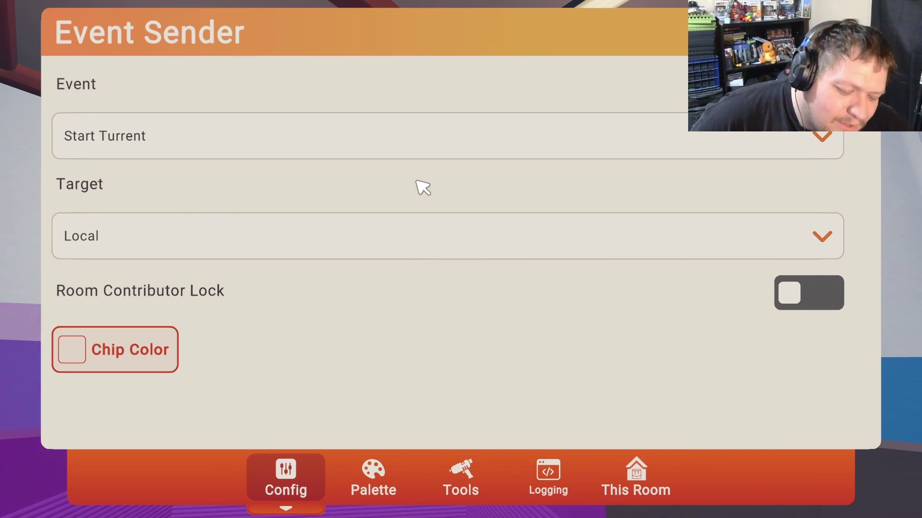
left_click(350, 232)
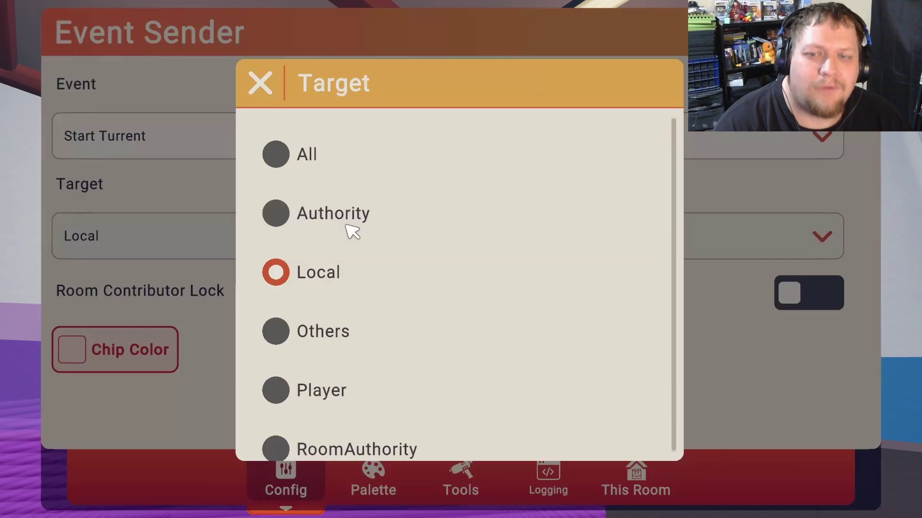